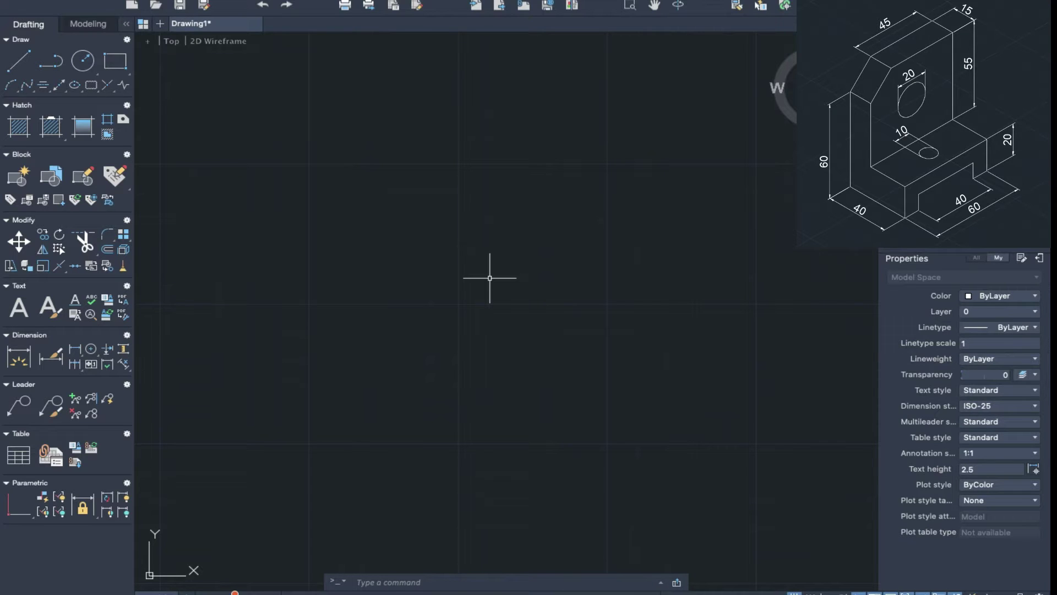
Turn on isometric drafting with ISODRAFT on the Top isoplane
{"action": "type", "text": "iso"}
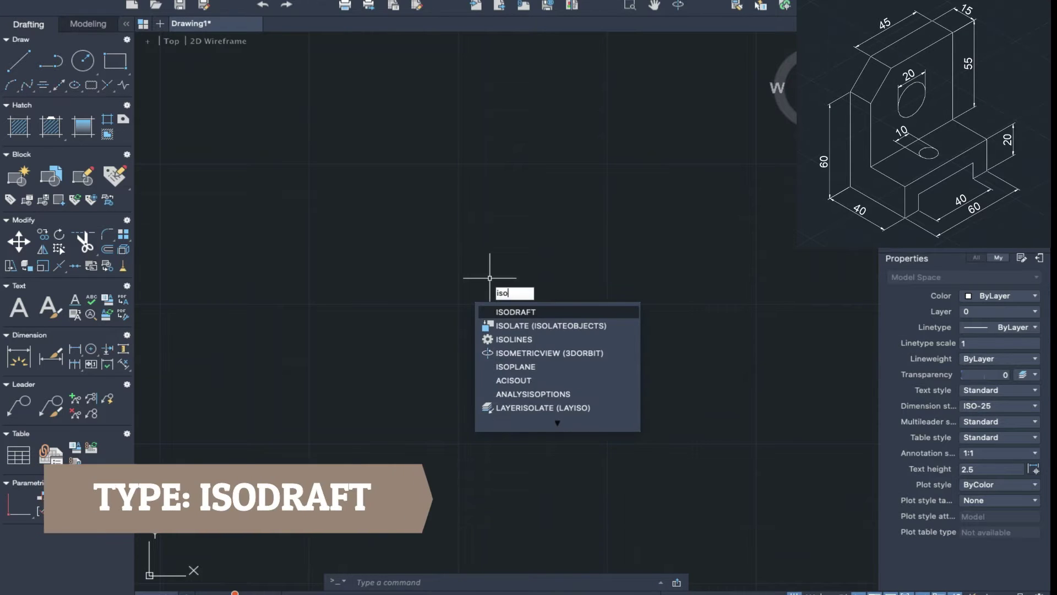
{"action": "key", "text": "Return"}
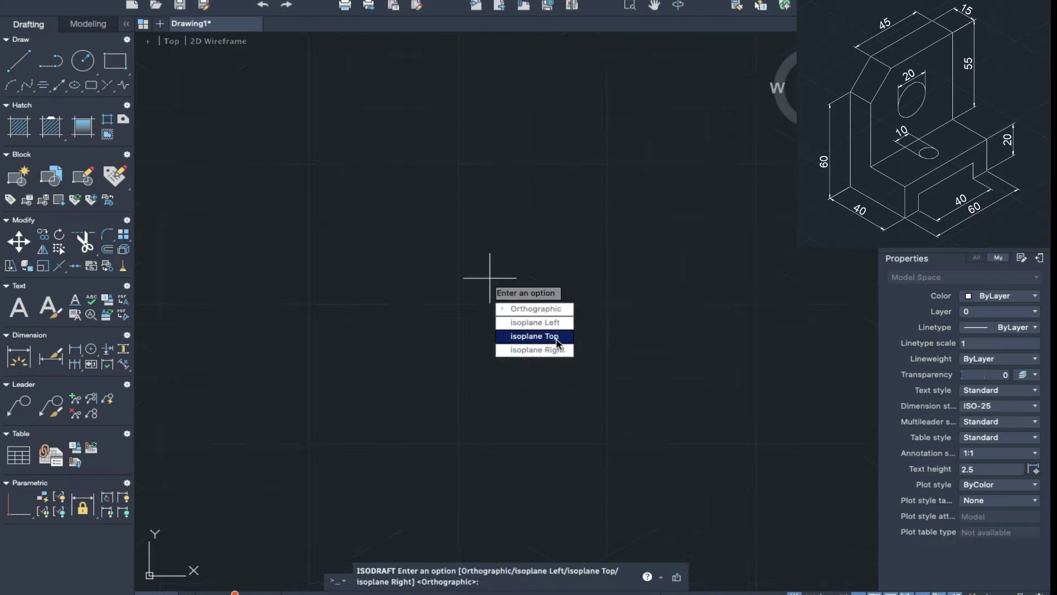
{"action": "left_click", "coordinate": [429, 340]}
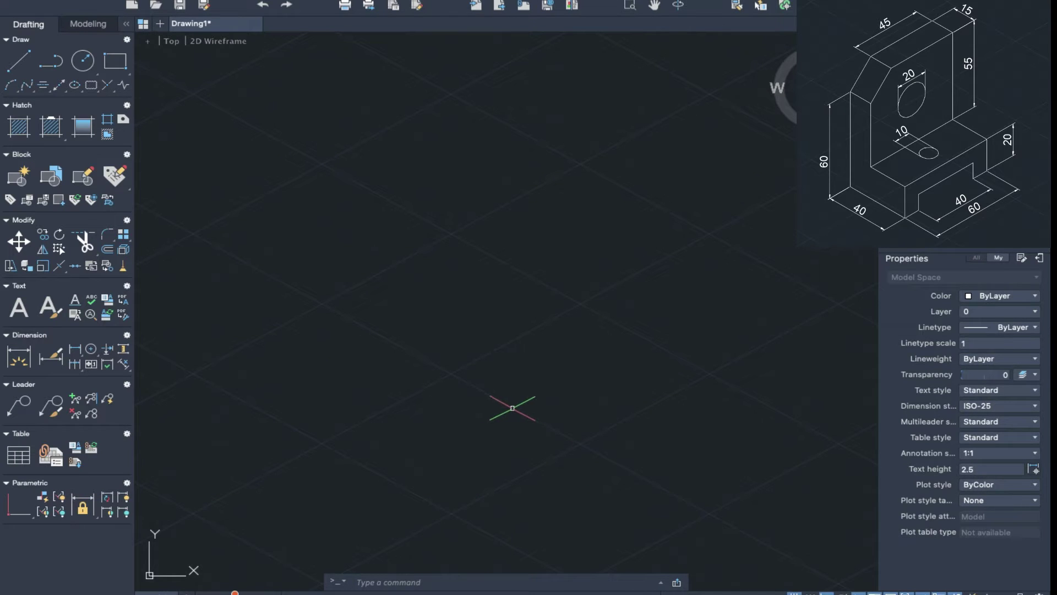
Turn Ortho on with F8 during a trial line, then cancel it, leaving the canvas empty
{"action": "left_click", "coordinate": [18, 60]}
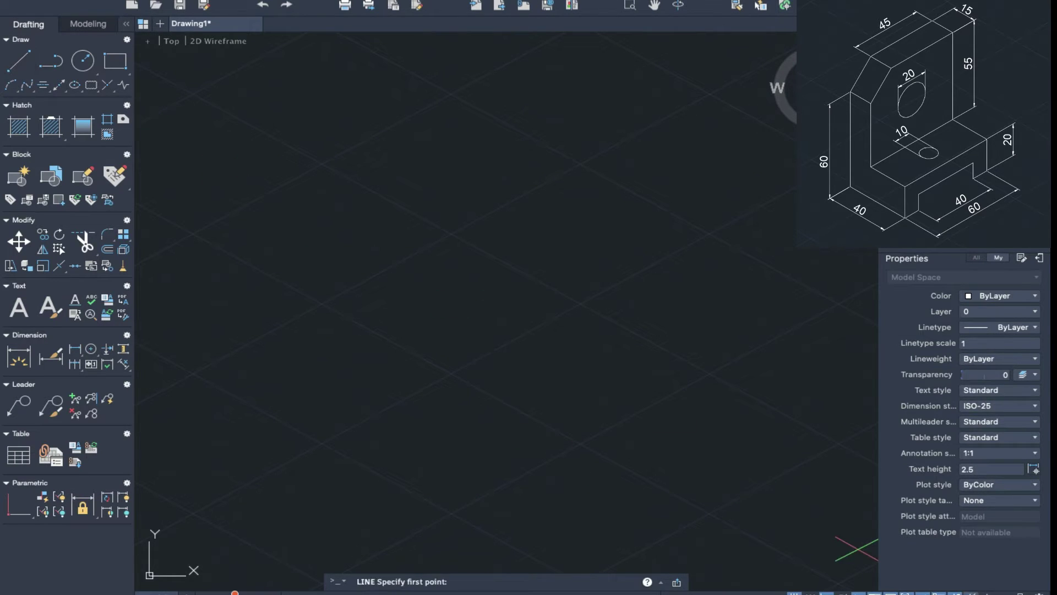
{"action": "left_click", "coordinate": [560, 399]}
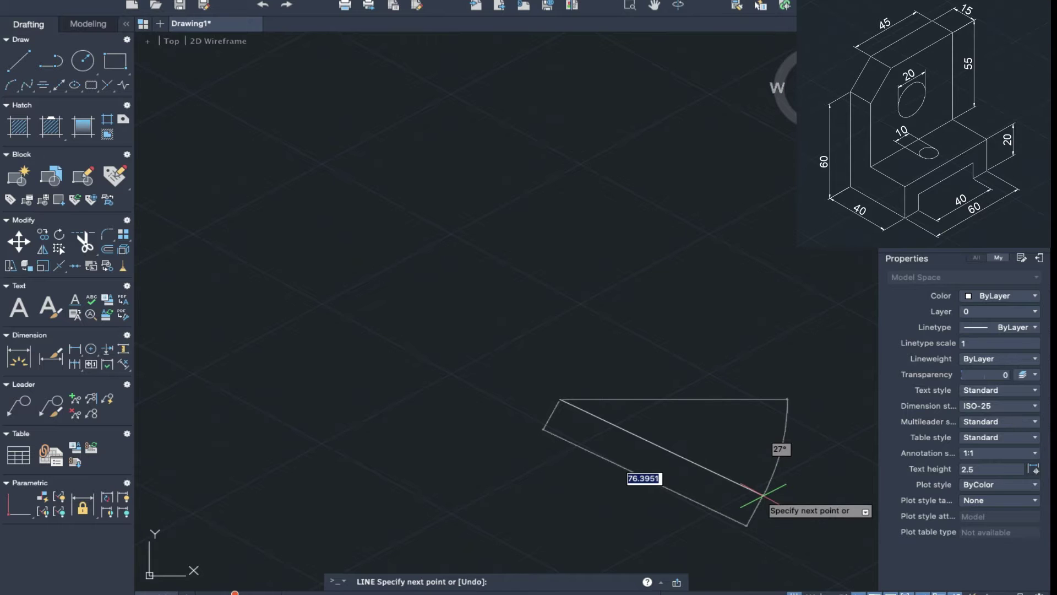
{"action": "key", "text": "F8"}
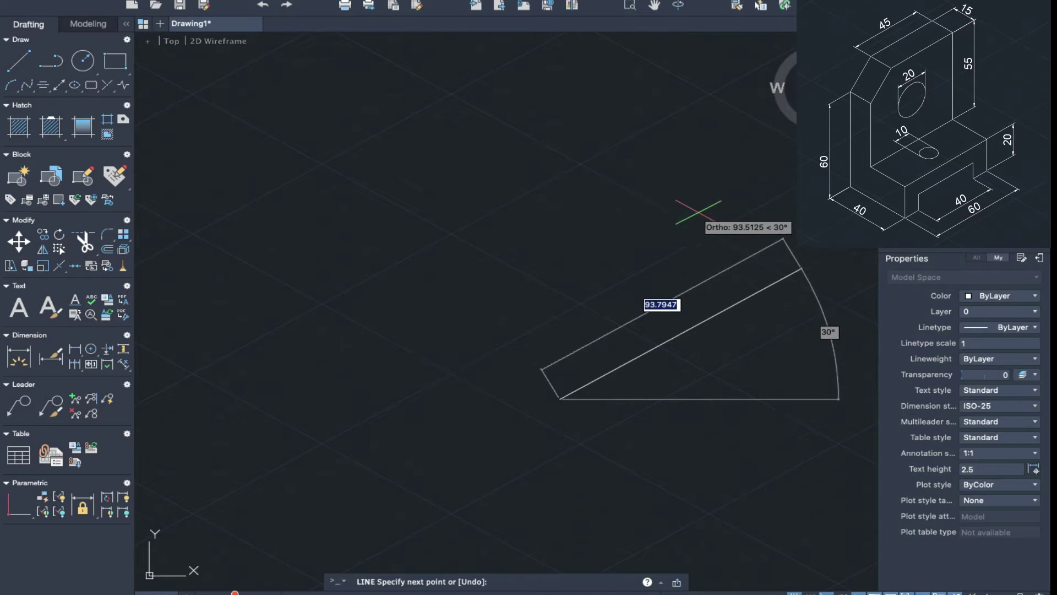
{"action": "scroll", "coordinate": [559, 311], "scroll_direction": "down", "scroll_amount": 4}
{"action": "scroll", "coordinate": [550, 316], "scroll_direction": "up", "scroll_amount": 5}
{"action": "scroll", "coordinate": [556, 318], "scroll_direction": "down", "scroll_amount": 4}
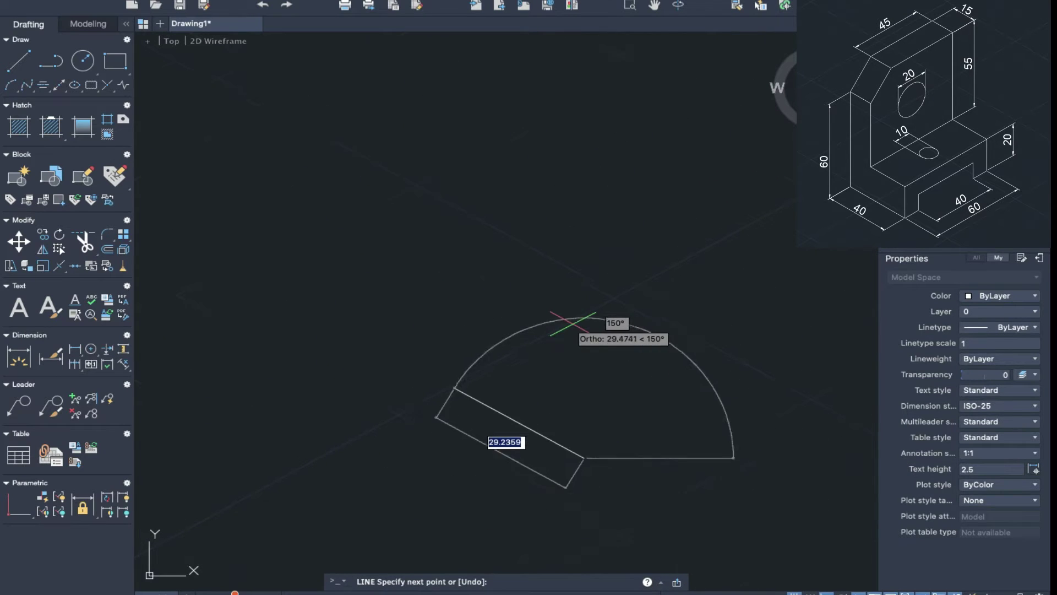
{"action": "scroll", "coordinate": [568, 327], "scroll_direction": "up", "scroll_amount": 1}
{"action": "key", "text": "Escape"}
{"action": "key", "text": "ctrl+z"}
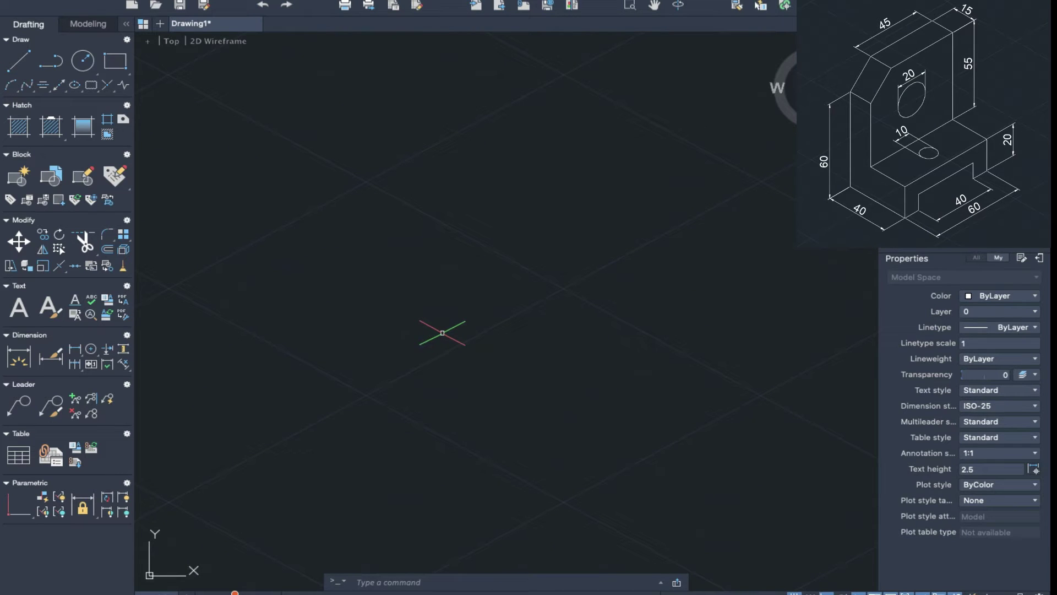
Draw the closed 45 by 15 isometric parallelogram for the back plate's top face
{"action": "type", "text": "l"}
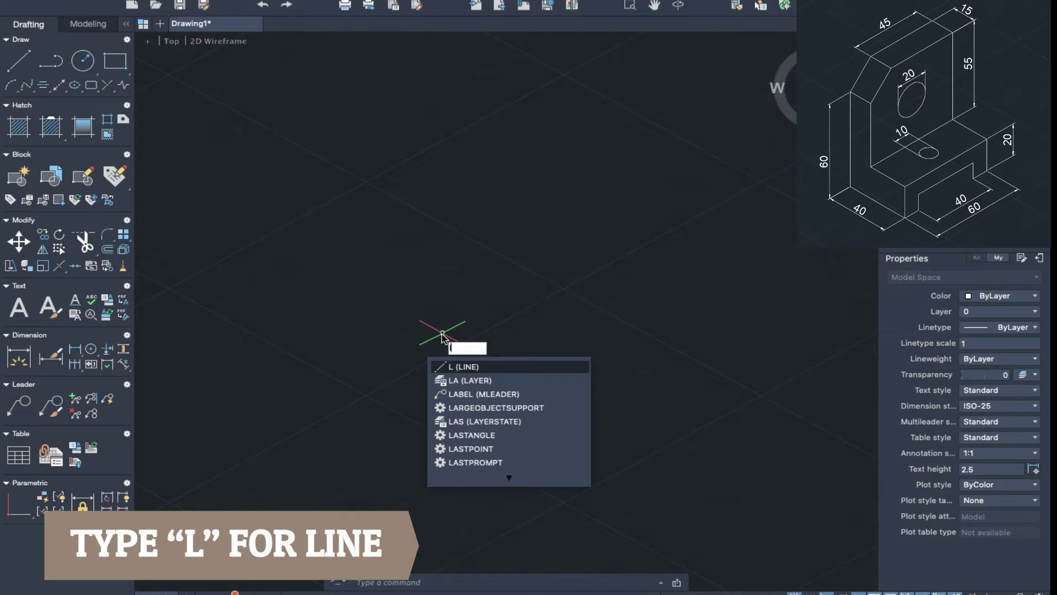
{"action": "key", "text": "Return"}
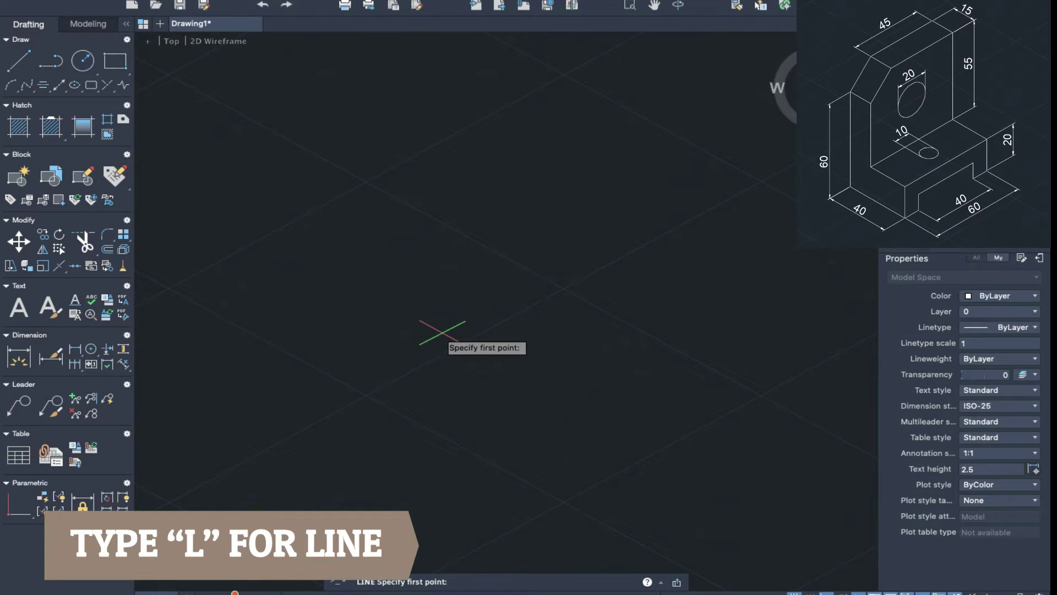
{"action": "left_click", "coordinate": [317, 287]}
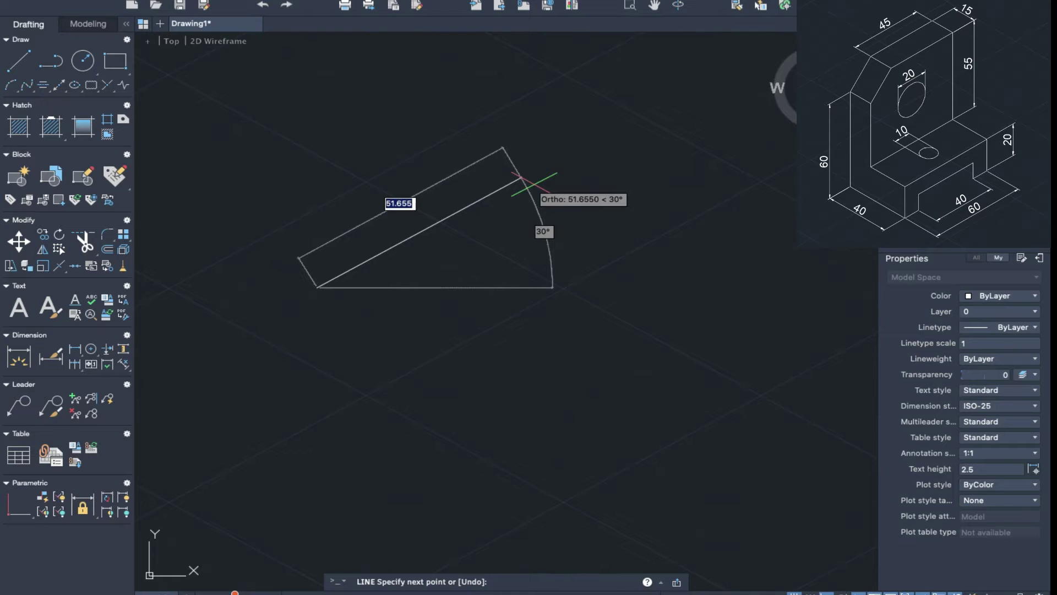
{"action": "type", "text": "45"}
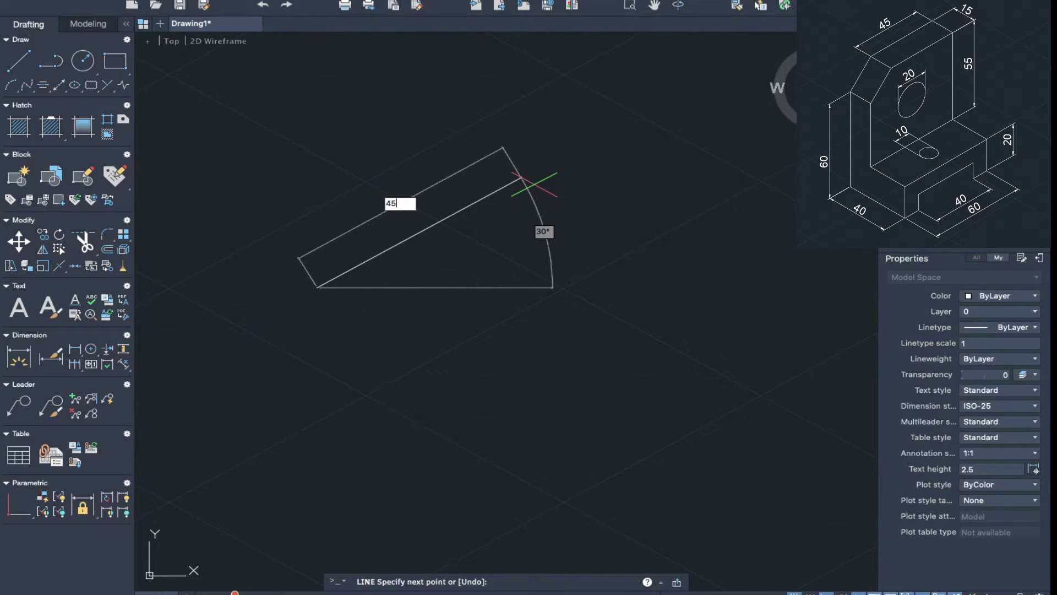
{"action": "key", "text": "Return"}
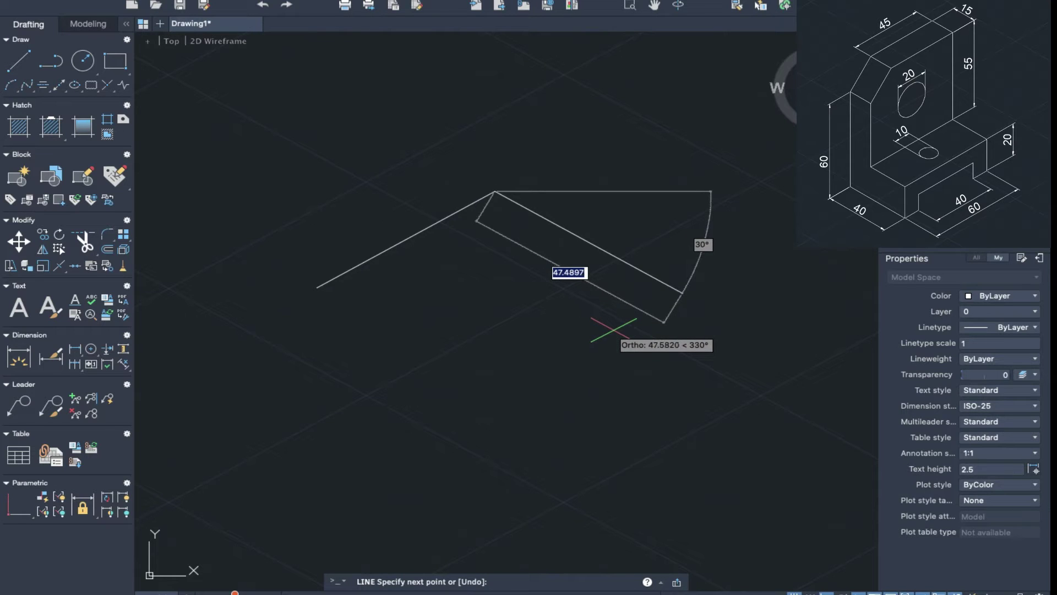
{"action": "type", "text": "15"}
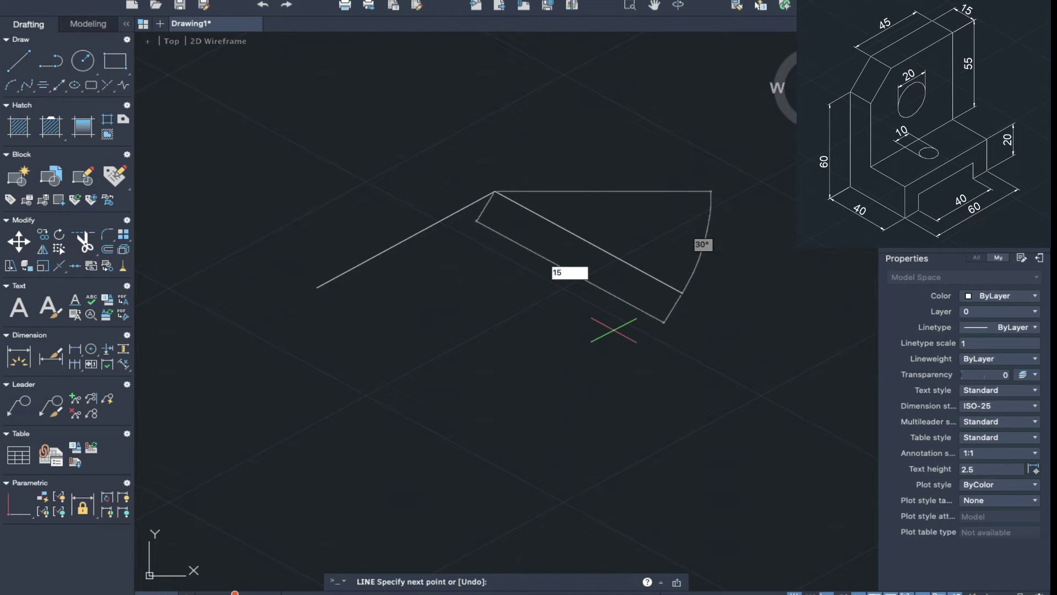
{"action": "key", "text": "Return"}
{"action": "type", "text": "4"}
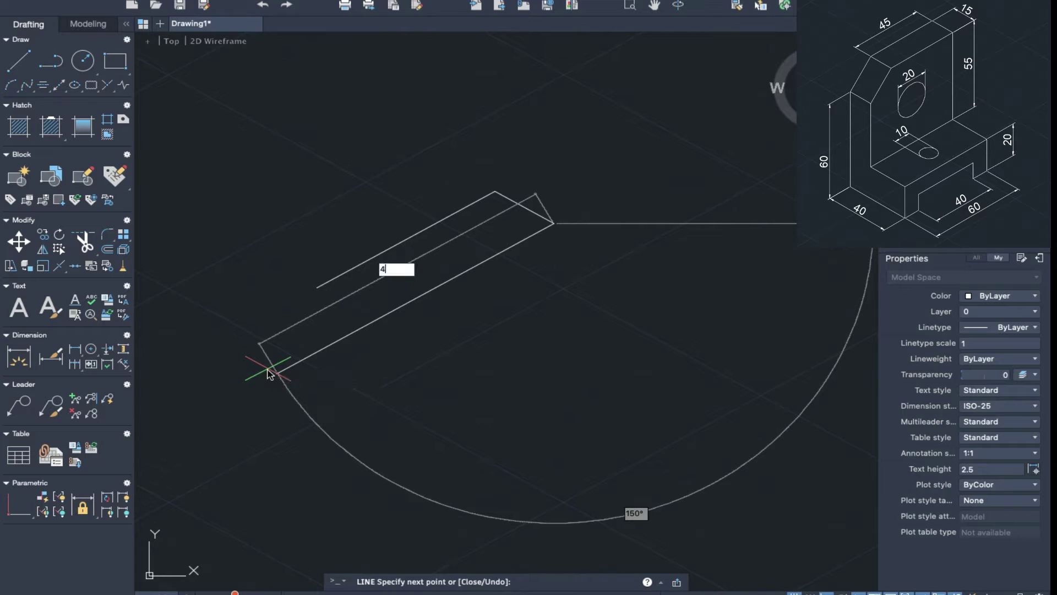
{"action": "type", "text": "5"}
{"action": "key", "text": "Return"}
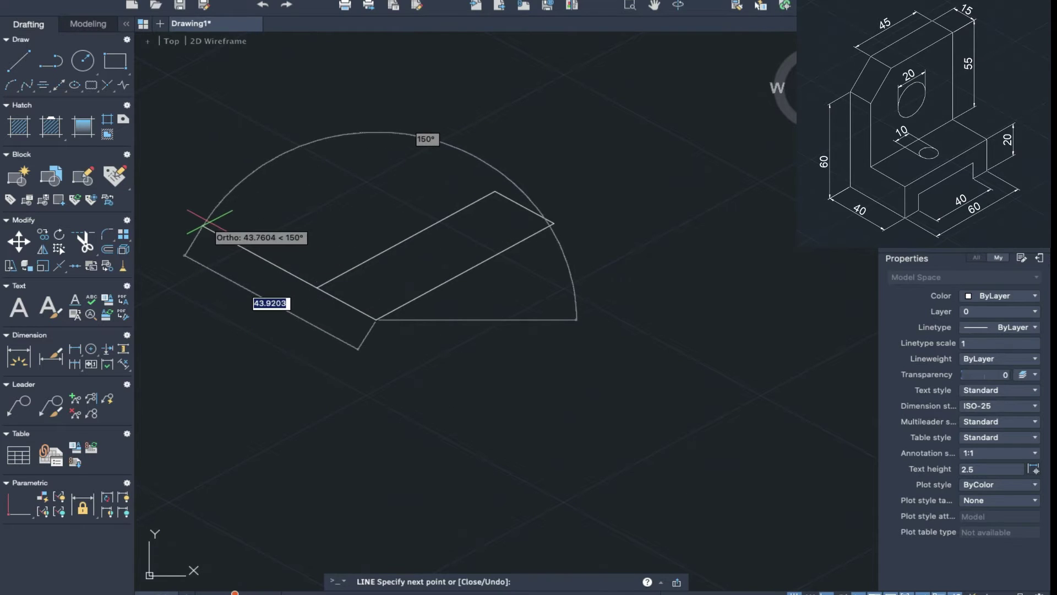
{"action": "type", "text": "15"}
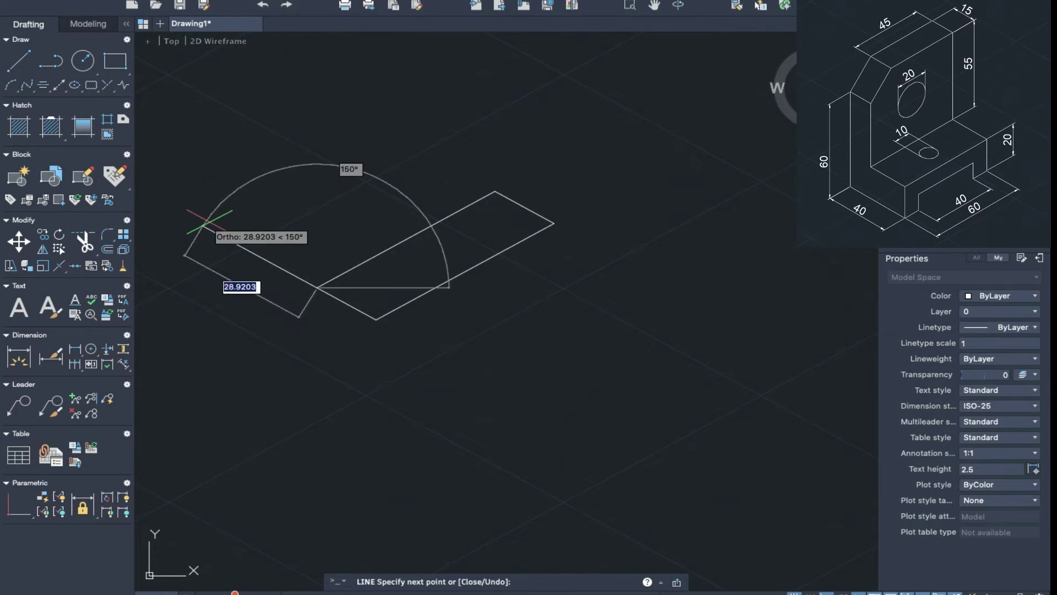
{"action": "key", "text": "Return"}
{"action": "key", "text": "Return"}
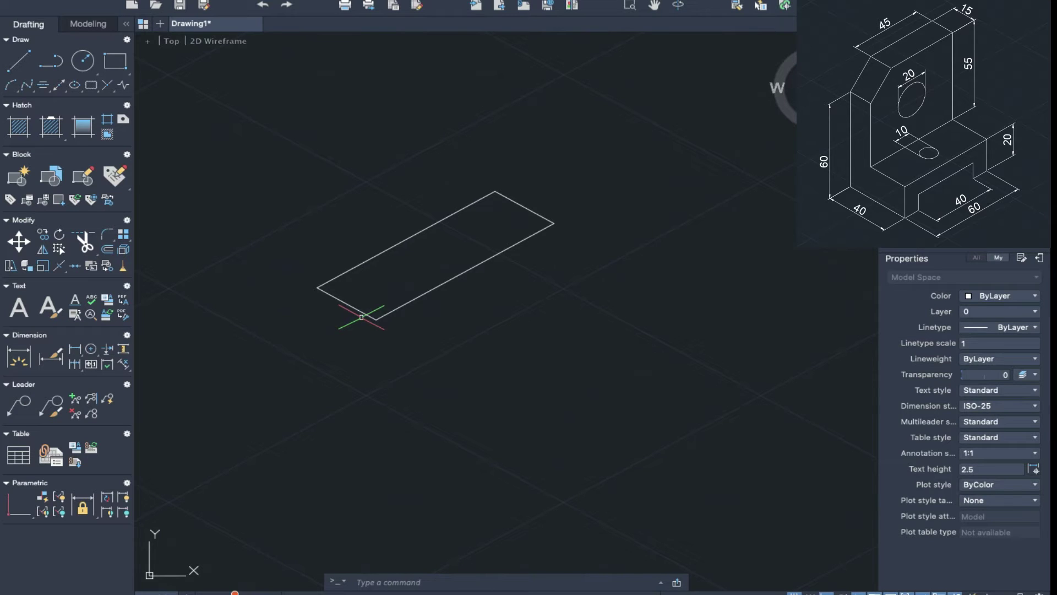
{"action": "middle_click_drag", "start_coordinate": [472, 297], "coordinate": [458, 244]}
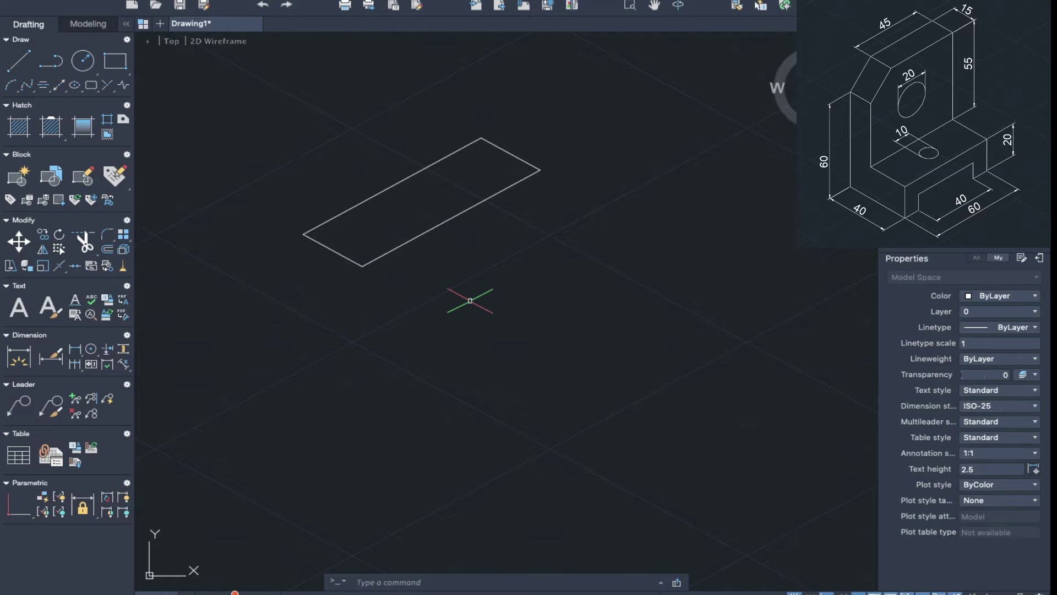
Switch isometric drafting to the Right isoplane
{"action": "type", "text": "isodraft"}
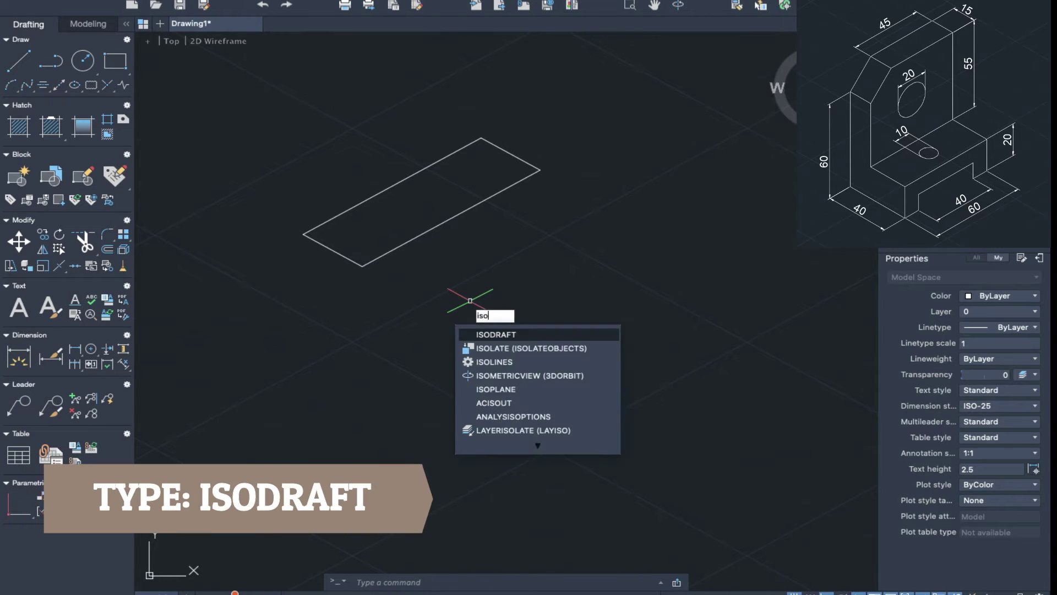
{"action": "key", "text": "Return"}
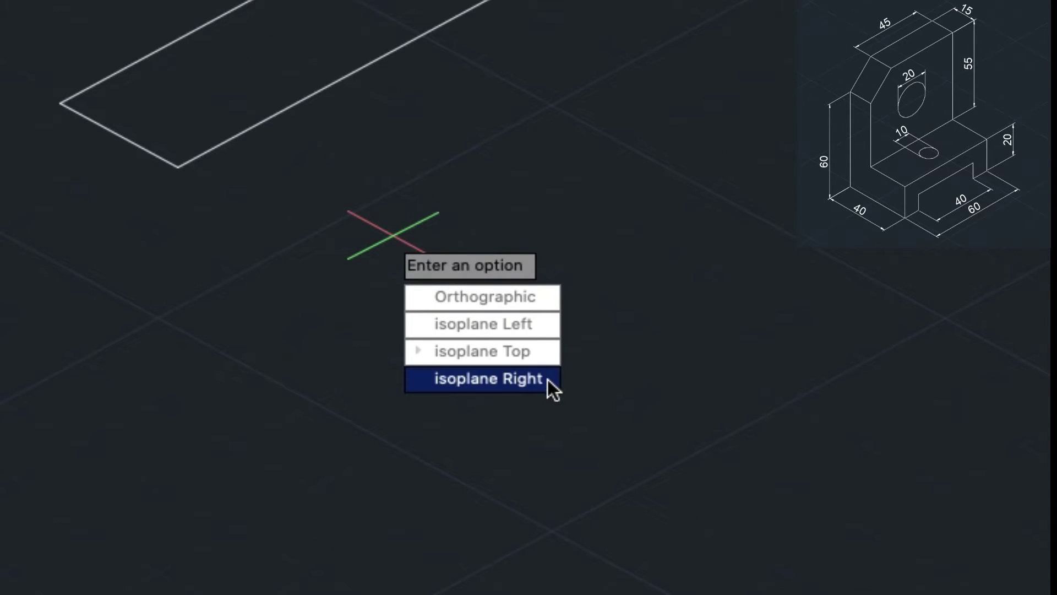
{"action": "left_click", "coordinate": [550, 377]}
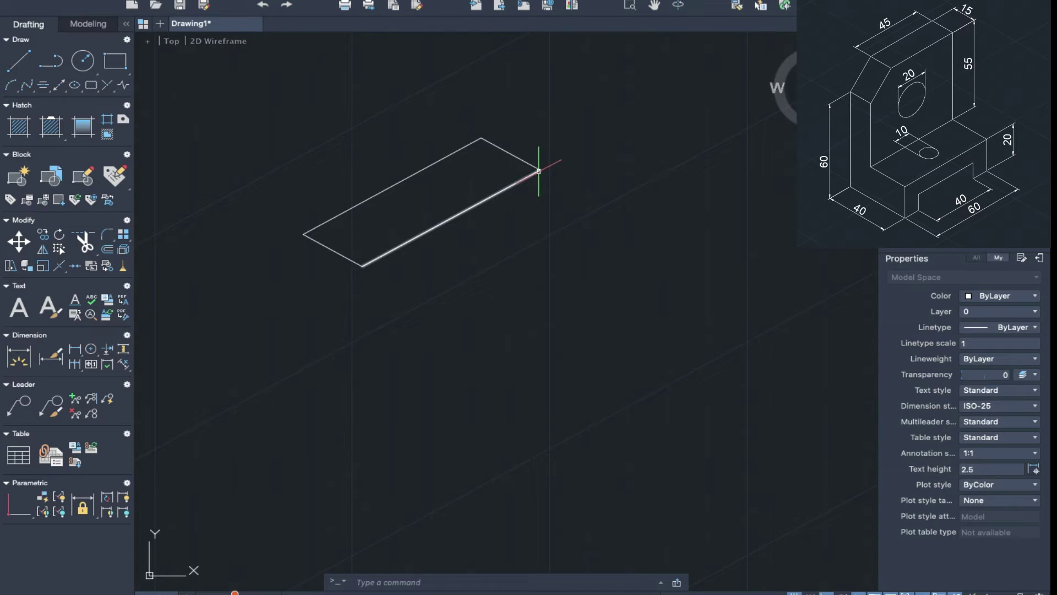
Draw the plate's front face edges 55, 60 and 60, joining the chamfer to the top face corner
{"action": "type", "text": "l"}
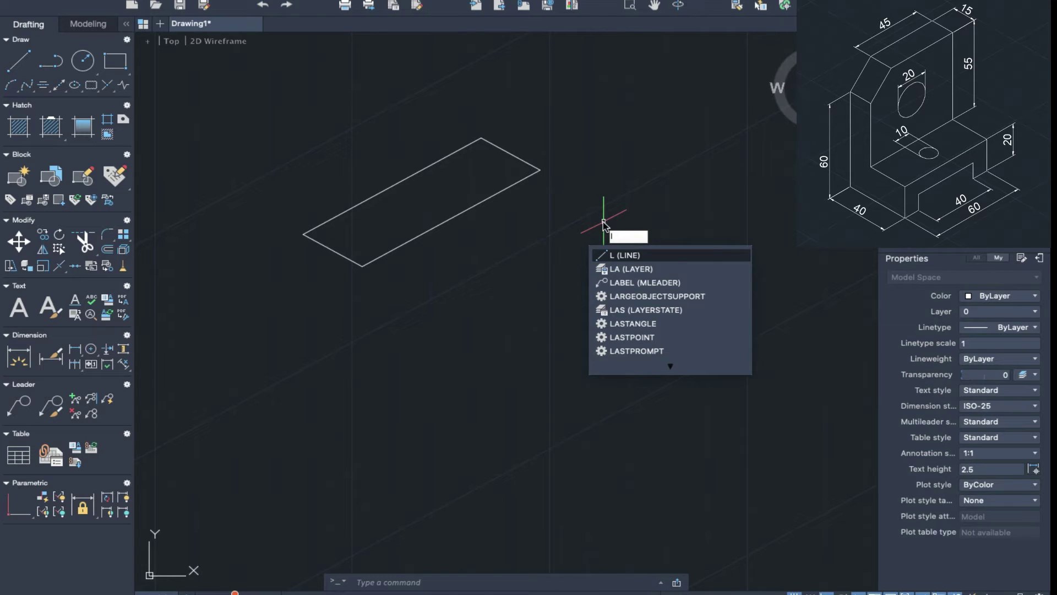
{"action": "key", "text": "Return"}
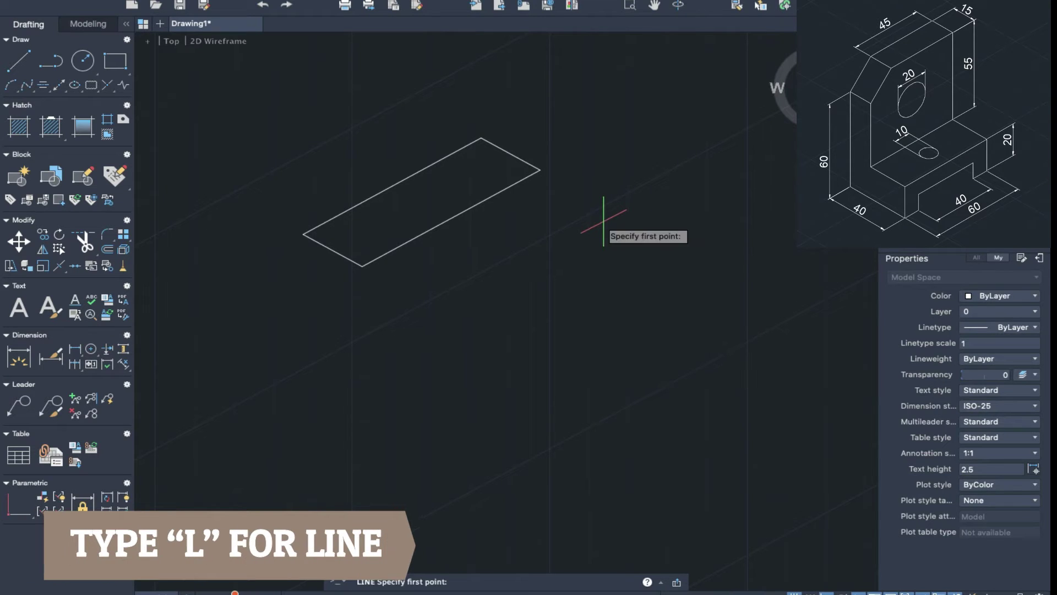
{"action": "left_click", "coordinate": [539, 170]}
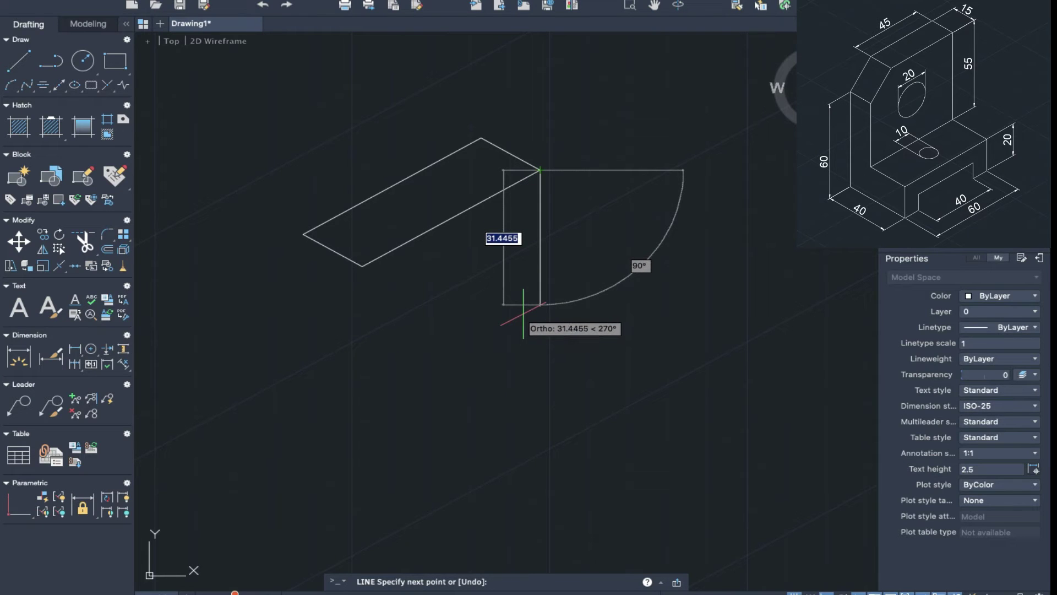
{"action": "type", "text": "55"}
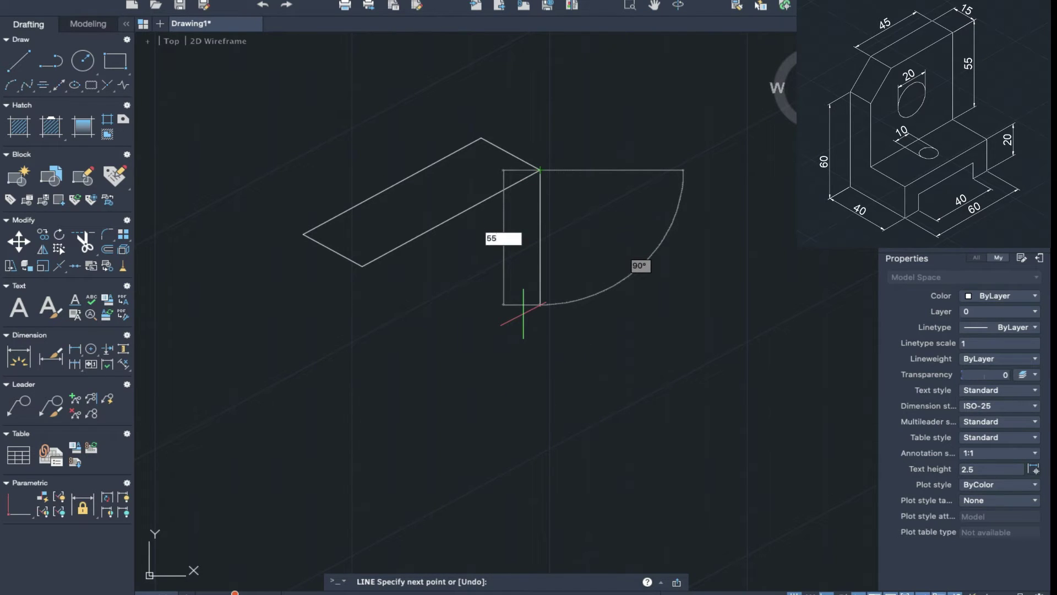
{"action": "key", "text": "Return"}
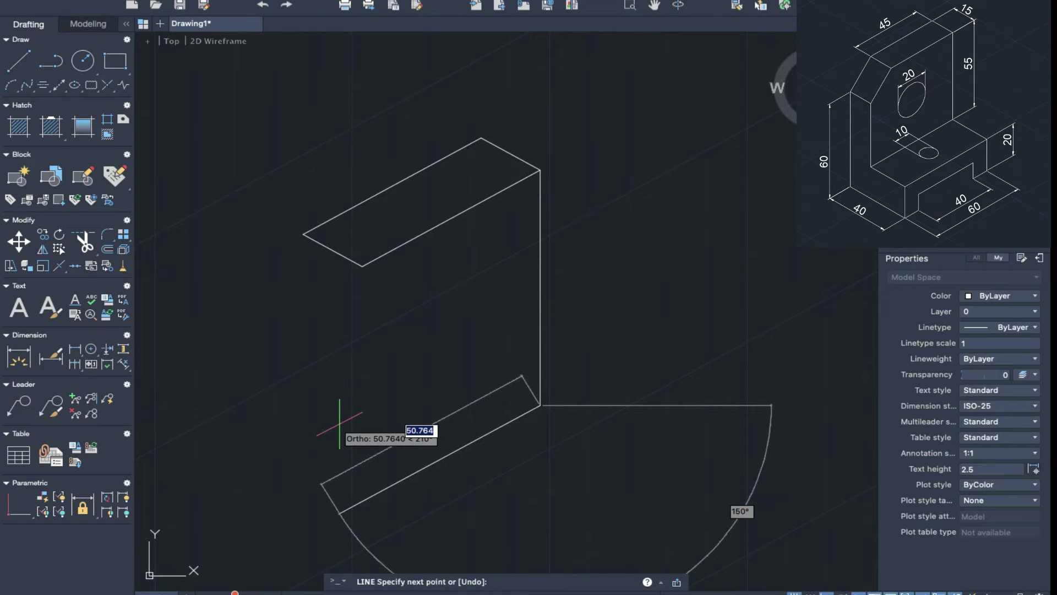
{"action": "type", "text": "60"}
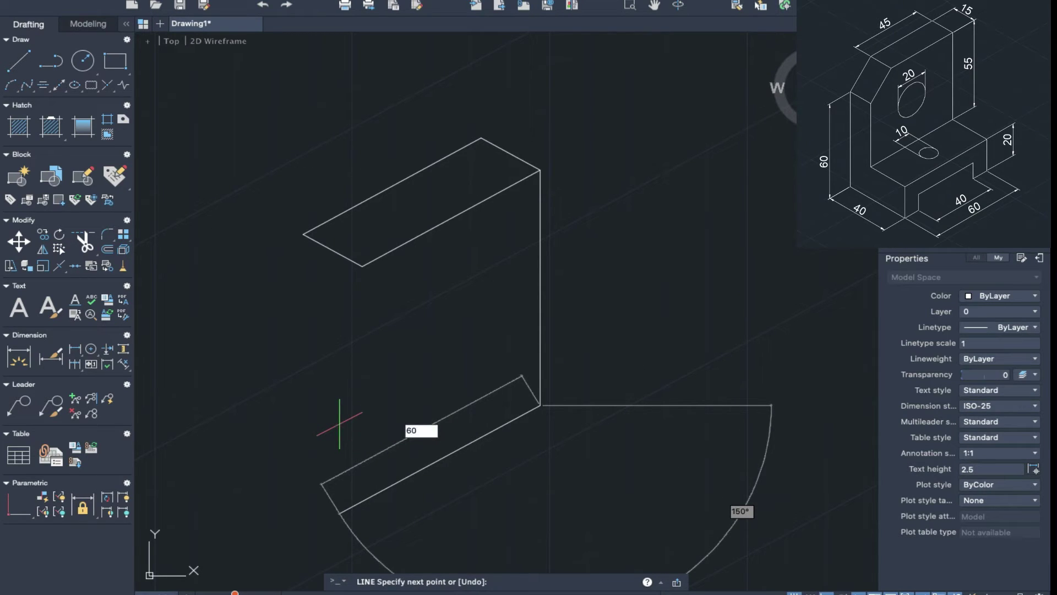
{"action": "key", "text": "Return"}
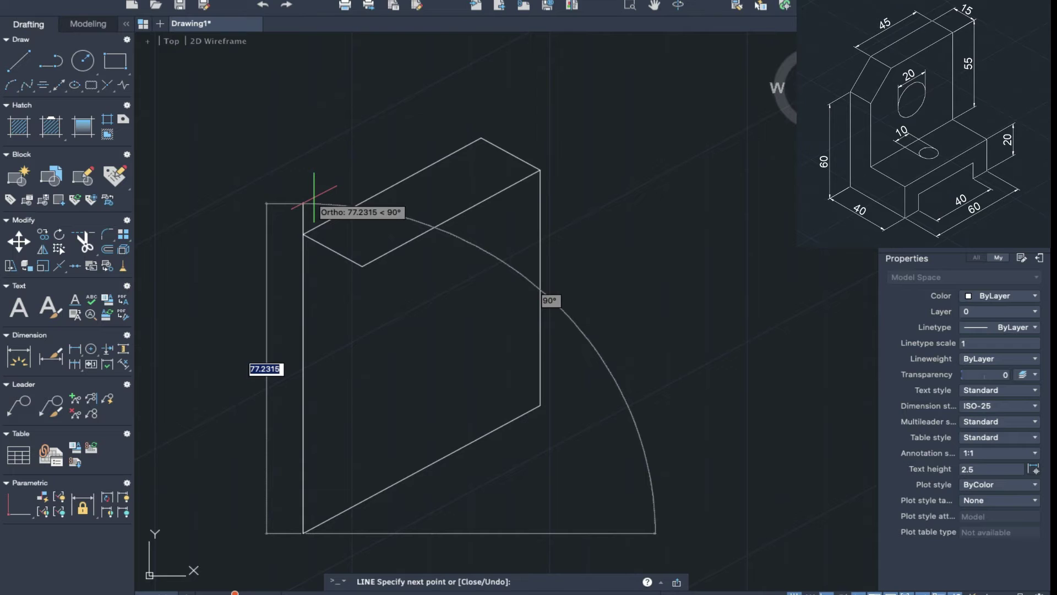
{"action": "type", "text": "60"}
{"action": "key", "text": "Return"}
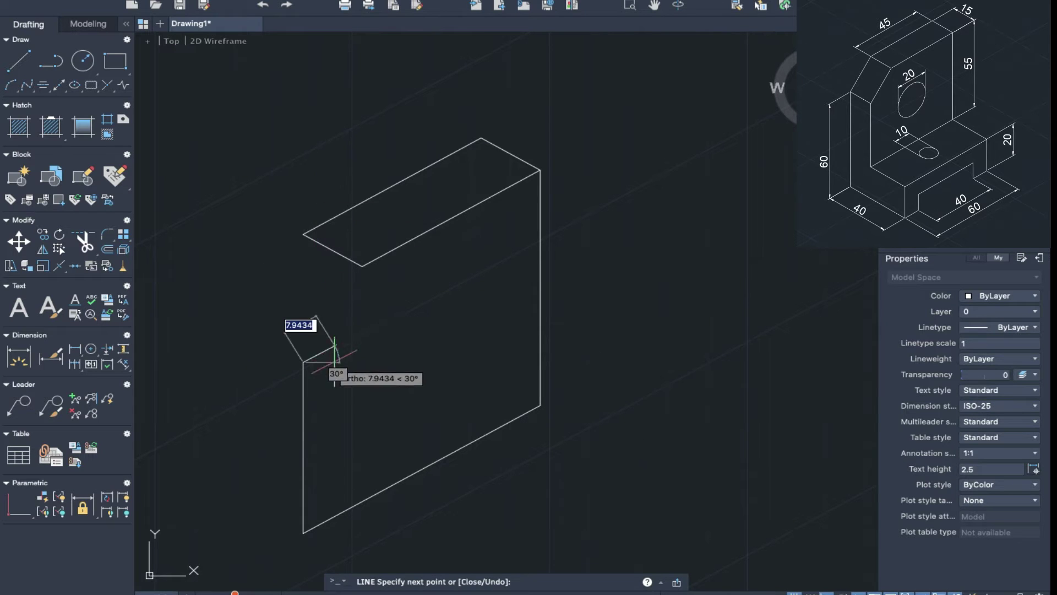
{"action": "left_click", "coordinate": [361, 266]}
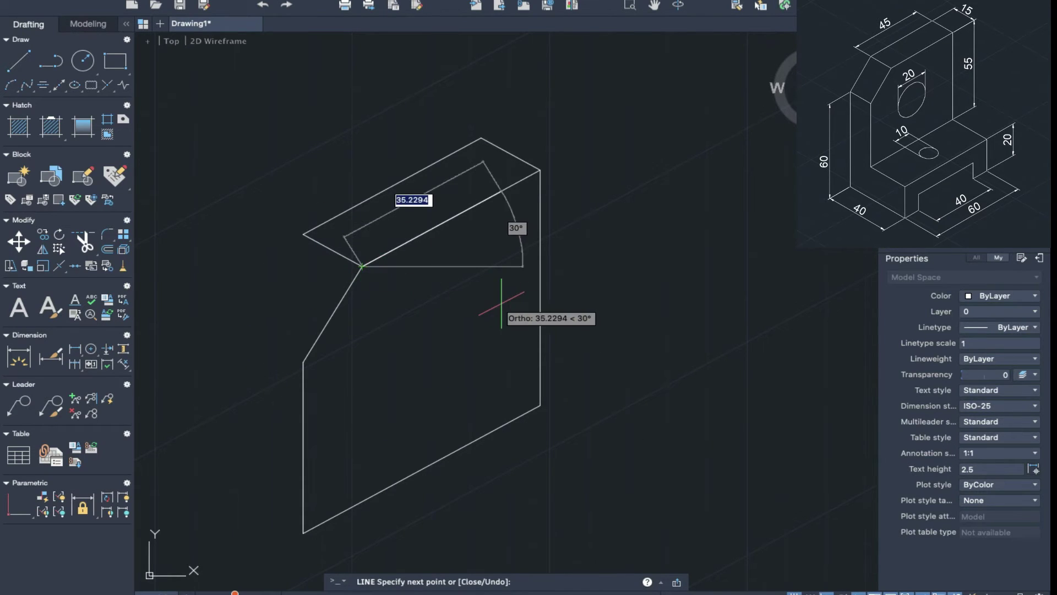
{"action": "scroll", "coordinate": [501, 306], "scroll_direction": "down", "scroll_amount": 3}
{"action": "key", "text": "Escape"}
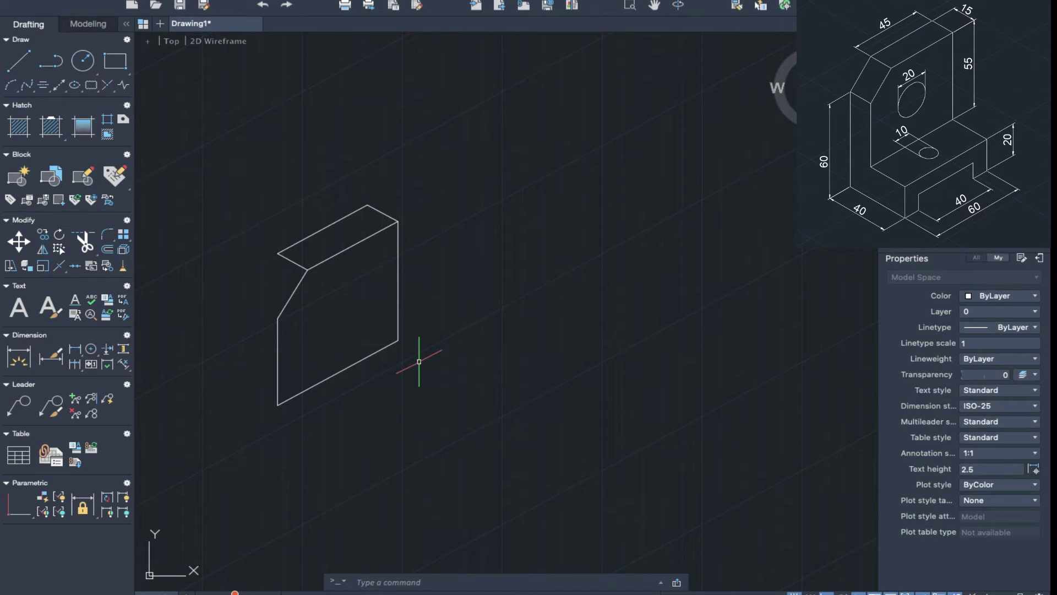
Switch isometric drafting back to the Top isoplane
{"action": "type", "text": "iso"}
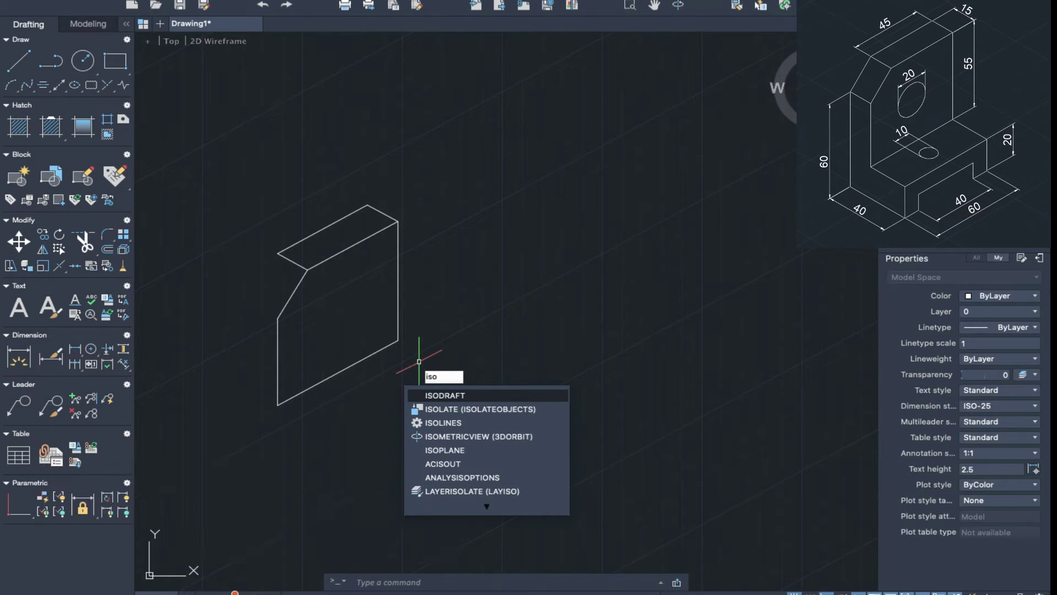
{"action": "key", "text": "Return"}
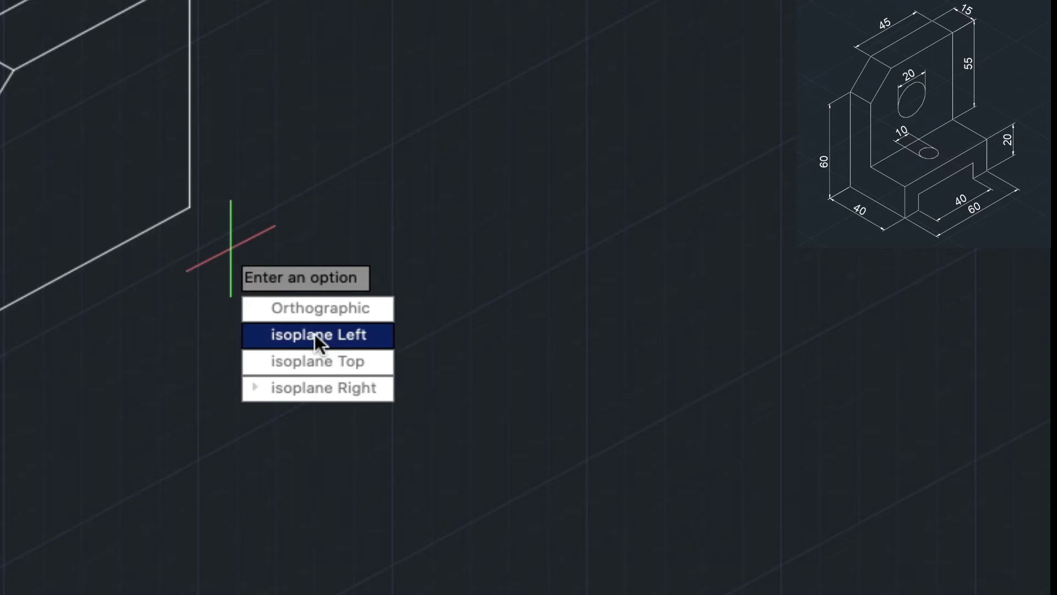
{"action": "left_click", "coordinate": [322, 364]}
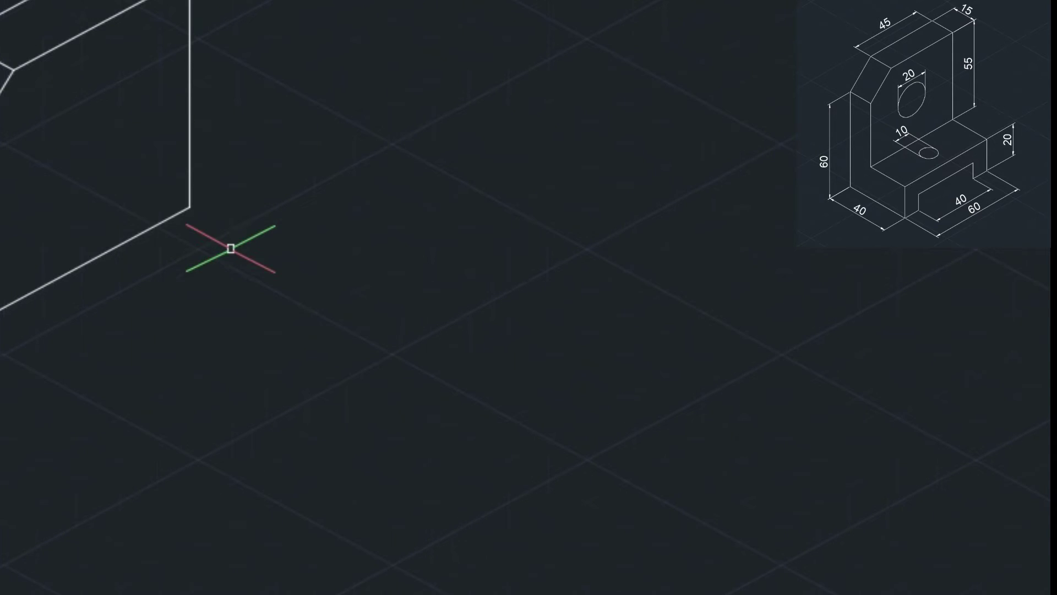
Draw the base top face from the plate's bottom corner: 25, 60, 25, then close
{"action": "type", "text": "l"}
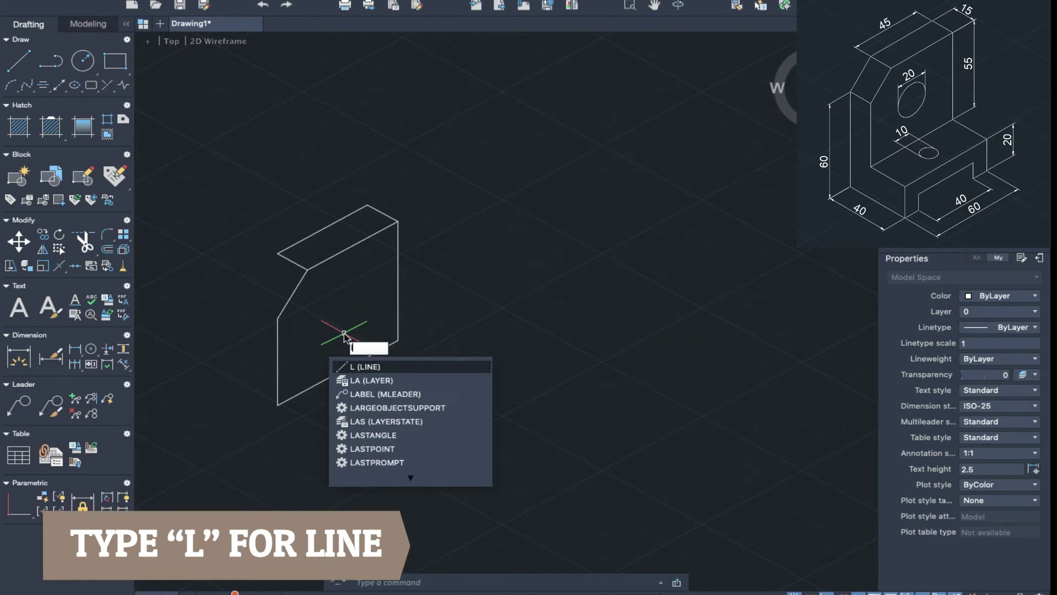
{"action": "key", "text": "Return"}
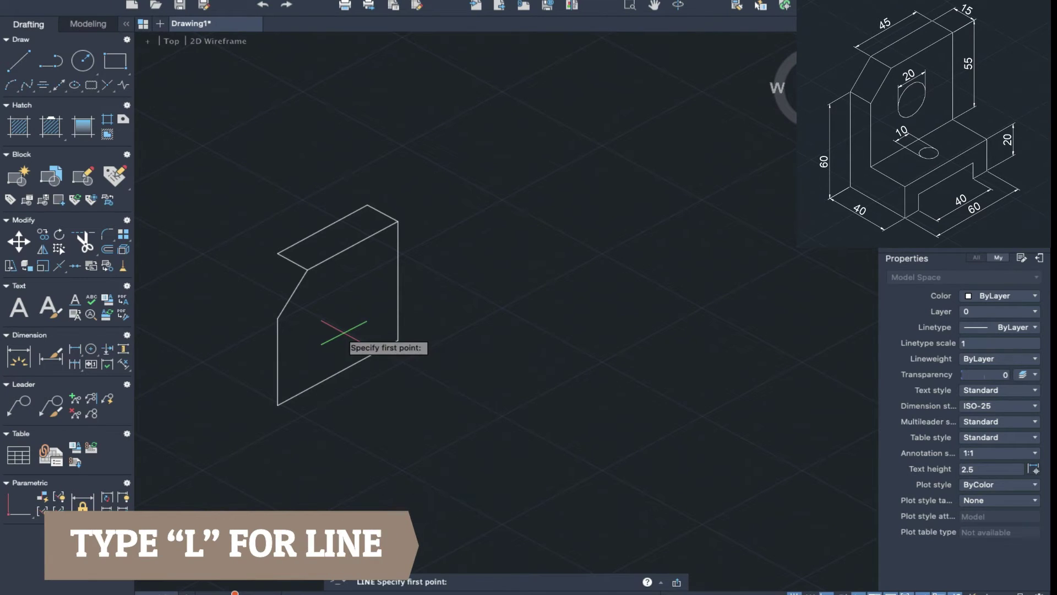
{"action": "left_click", "coordinate": [398, 341]}
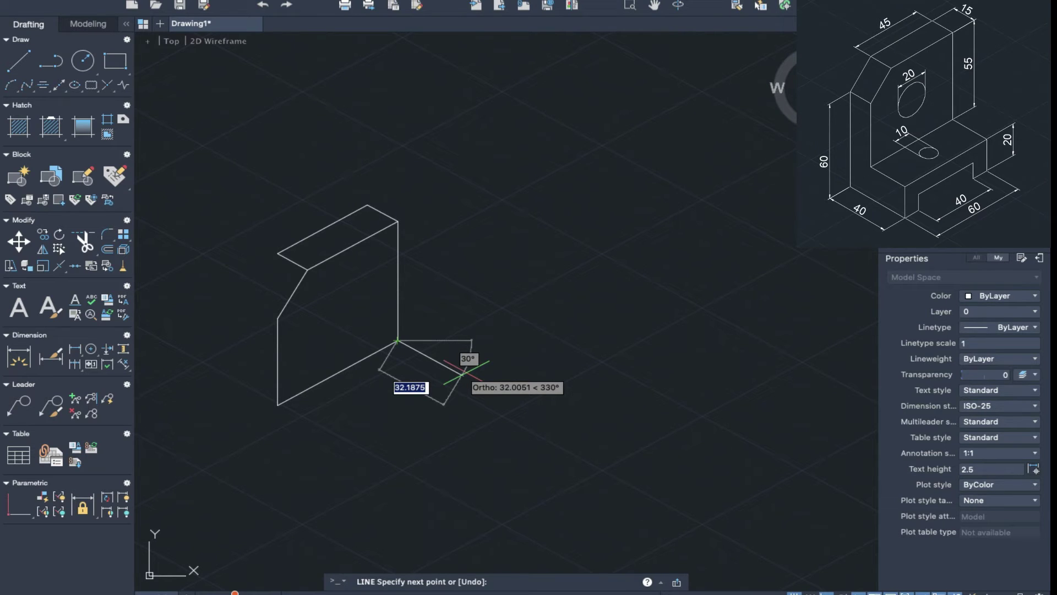
{"action": "type", "text": "25"}
{"action": "key", "text": "Return"}
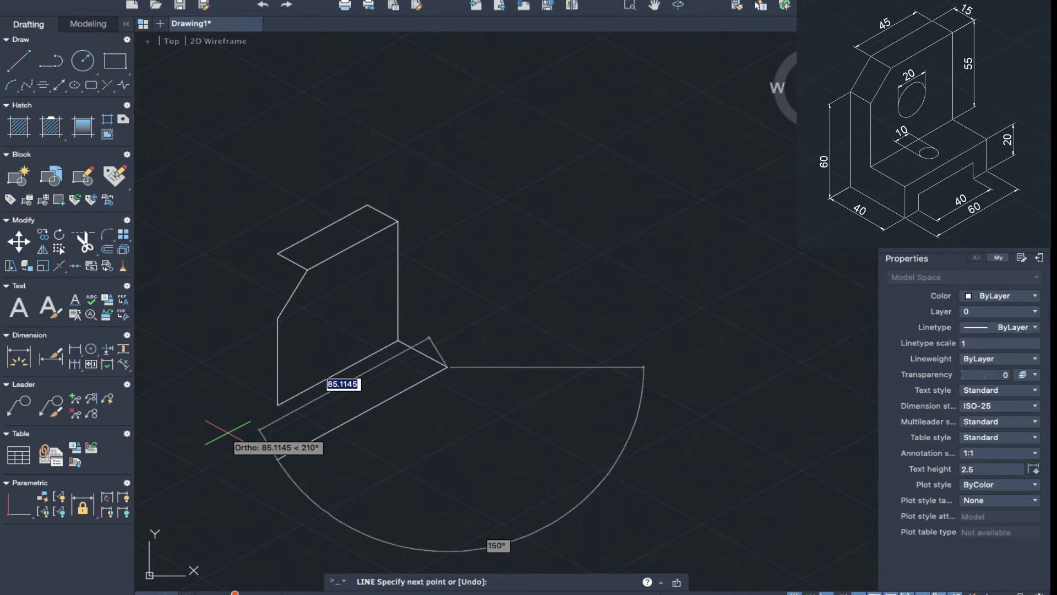
{"action": "type", "text": "60"}
{"action": "key", "text": "Return"}
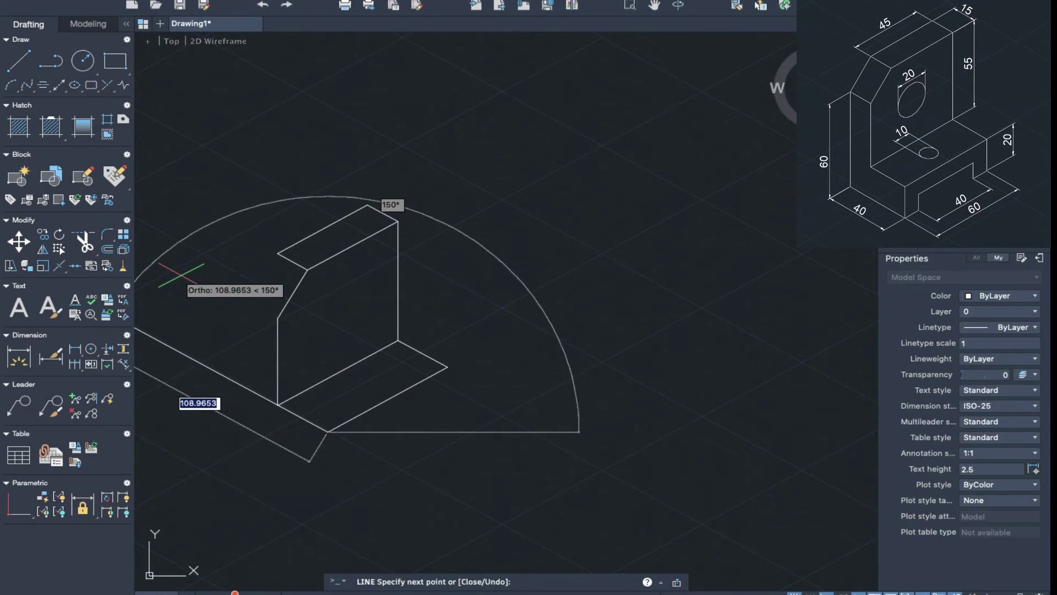
{"action": "type", "text": "25"}
{"action": "key", "text": "Return"}
{"action": "type", "text": "c"}
{"action": "key", "text": "Return"}
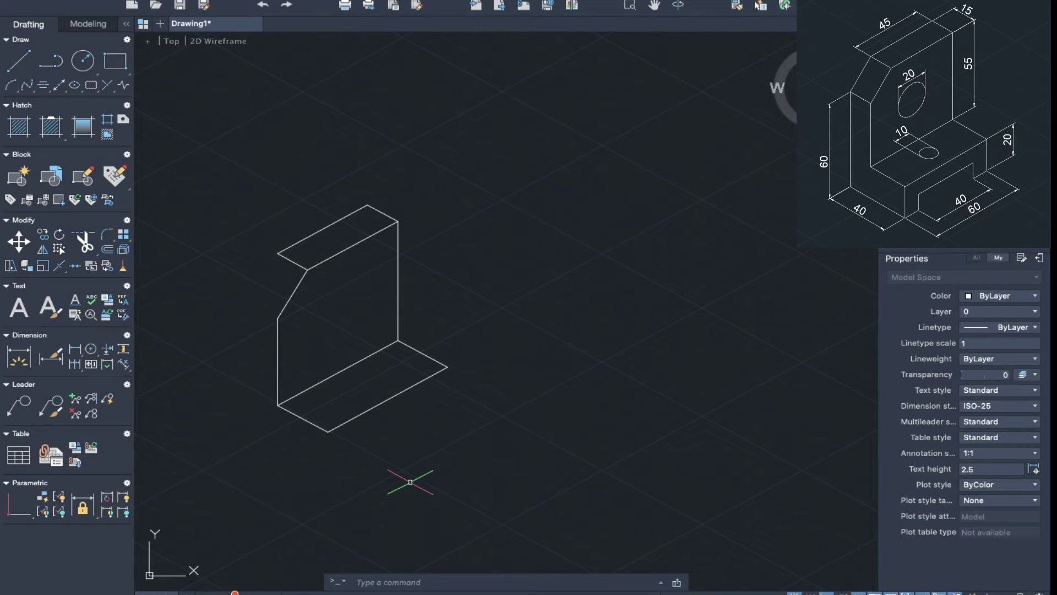
Switch isometric drafting to the Right isoplane
{"action": "type", "text": "ISO"}
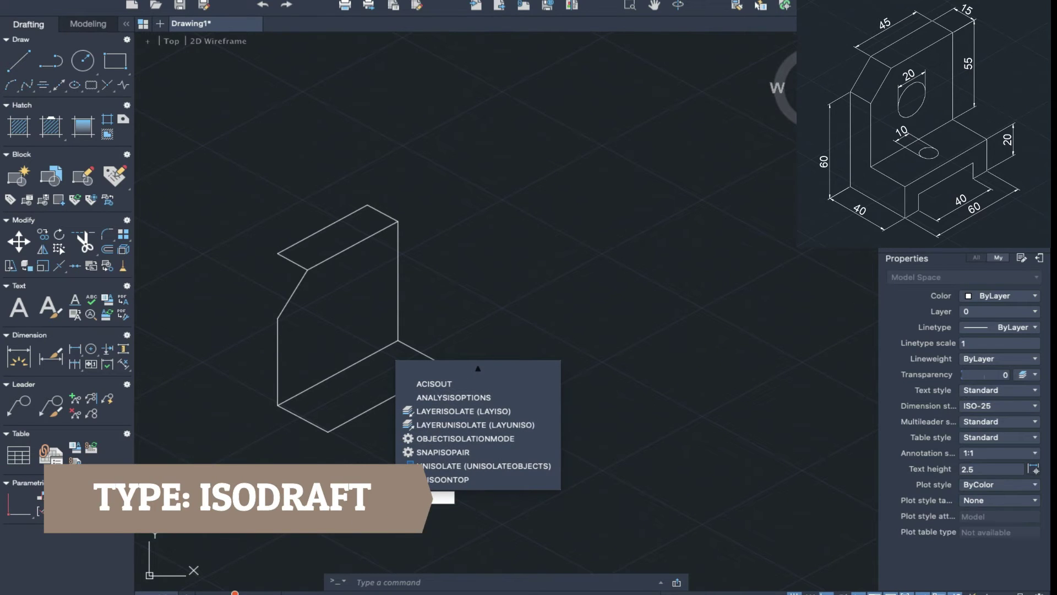
{"action": "type", "text": "DRAFT"}
{"action": "key", "text": "Return"}
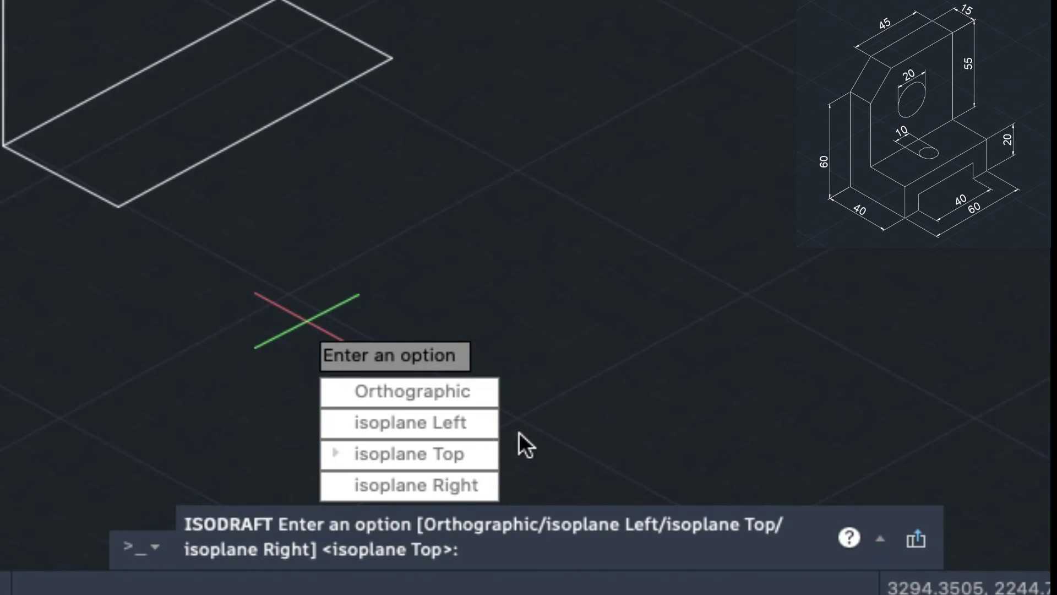
{"action": "left_click", "coordinate": [439, 483]}
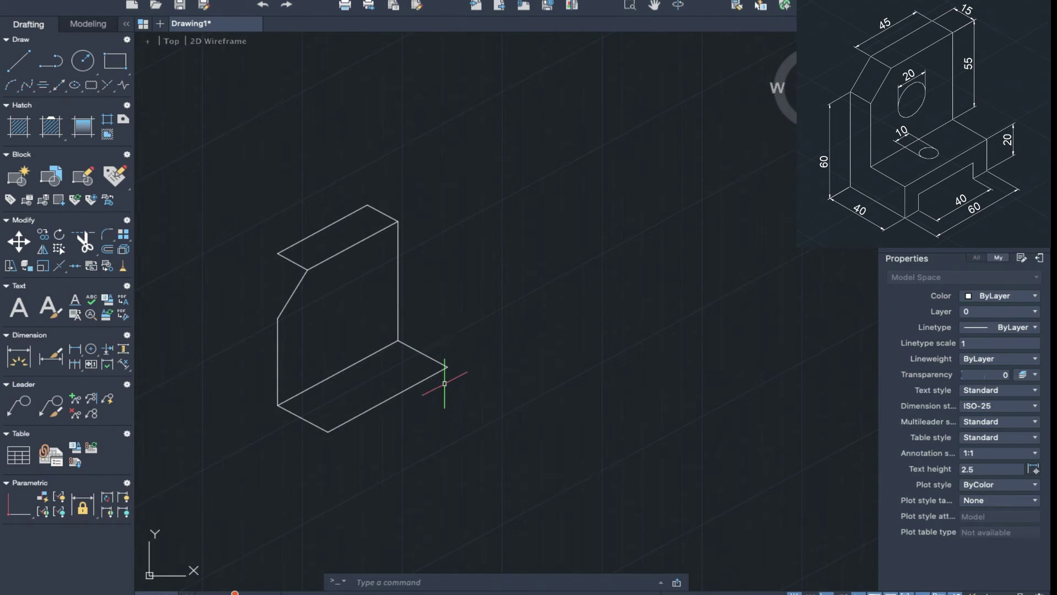
Start the base front face: 20 down, 10 along, then 10 up into the slot
{"action": "type", "text": "l"}
{"action": "key", "text": "Return"}
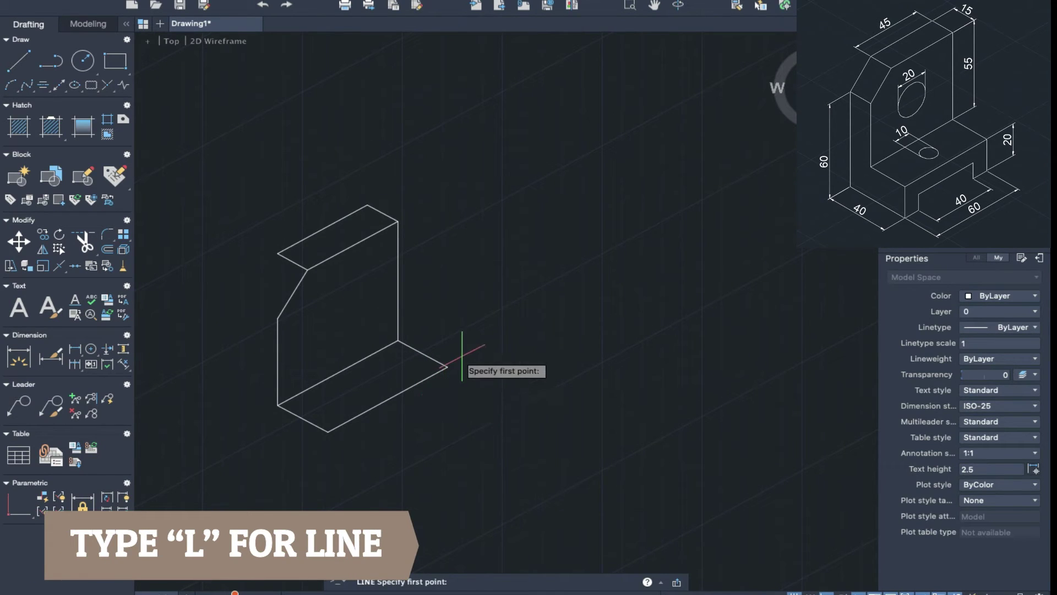
{"action": "left_click", "coordinate": [447, 366]}
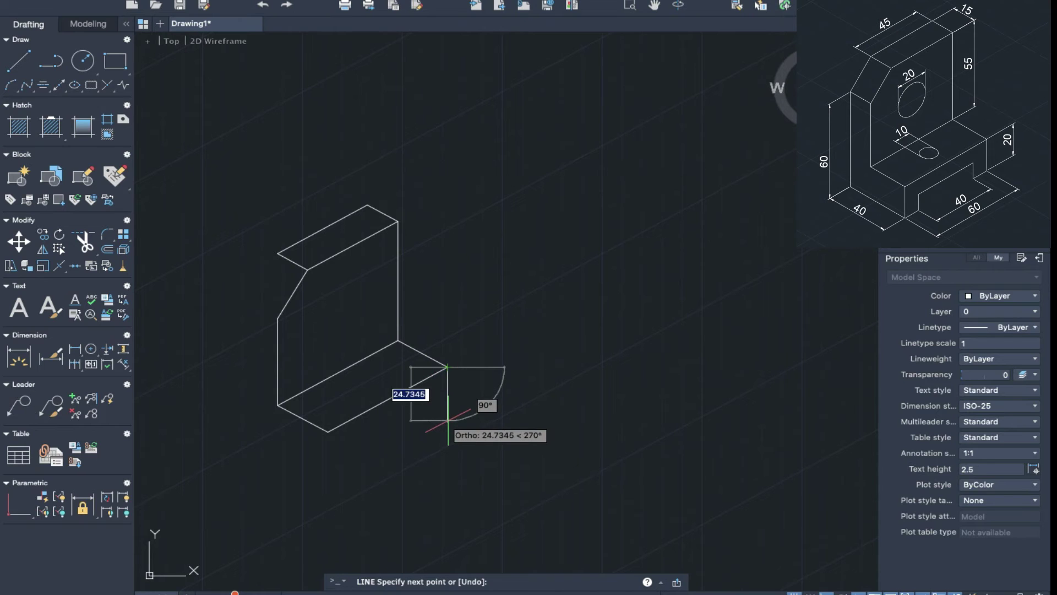
{"action": "type", "text": "20"}
{"action": "key", "text": "Return"}
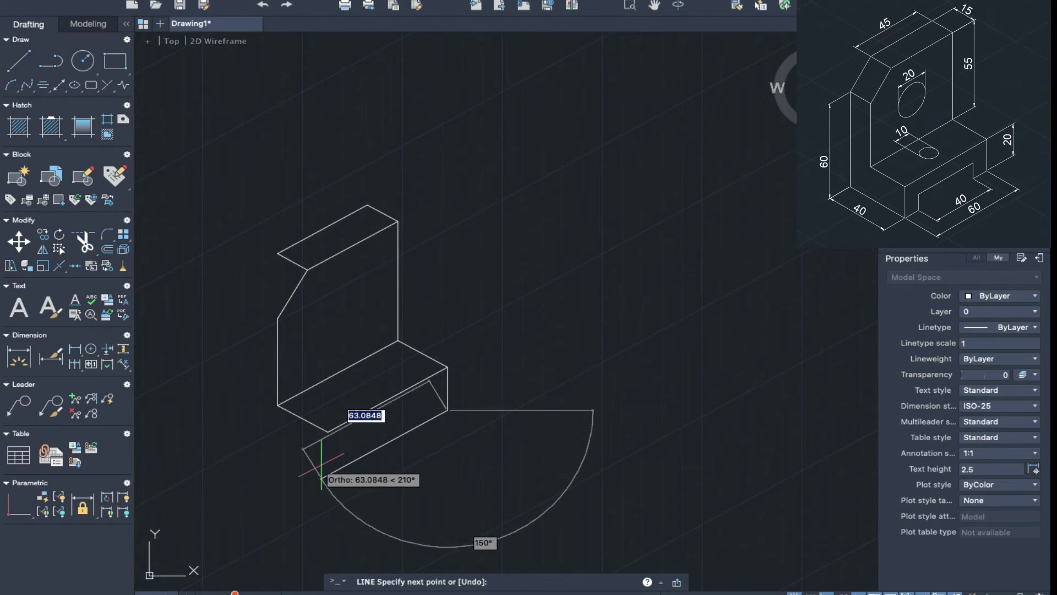
{"action": "type", "text": "10"}
{"action": "key", "text": "Return"}
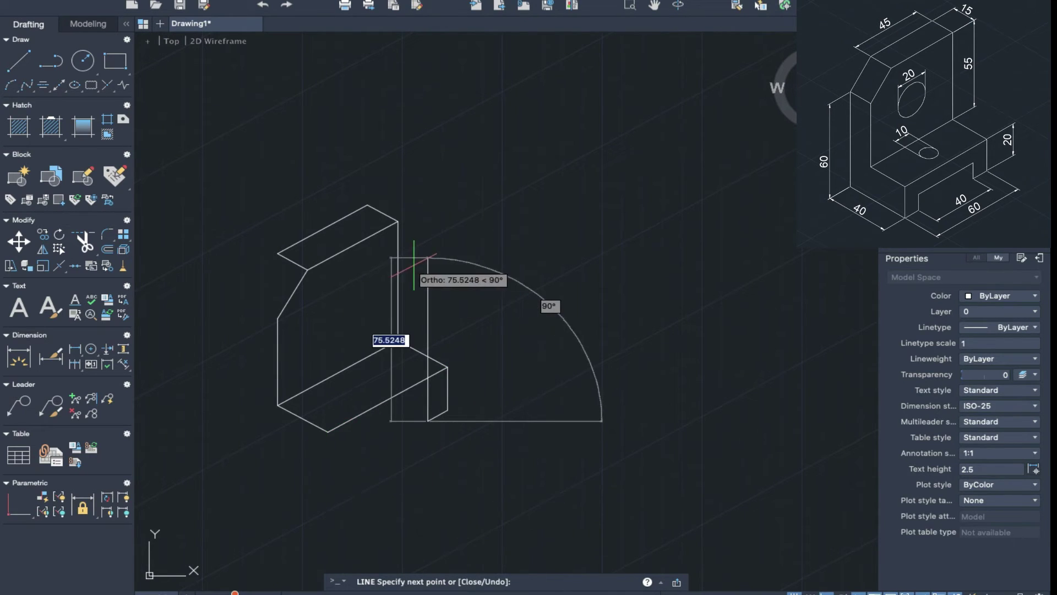
{"action": "type", "text": "10"}
{"action": "key", "text": "Return"}
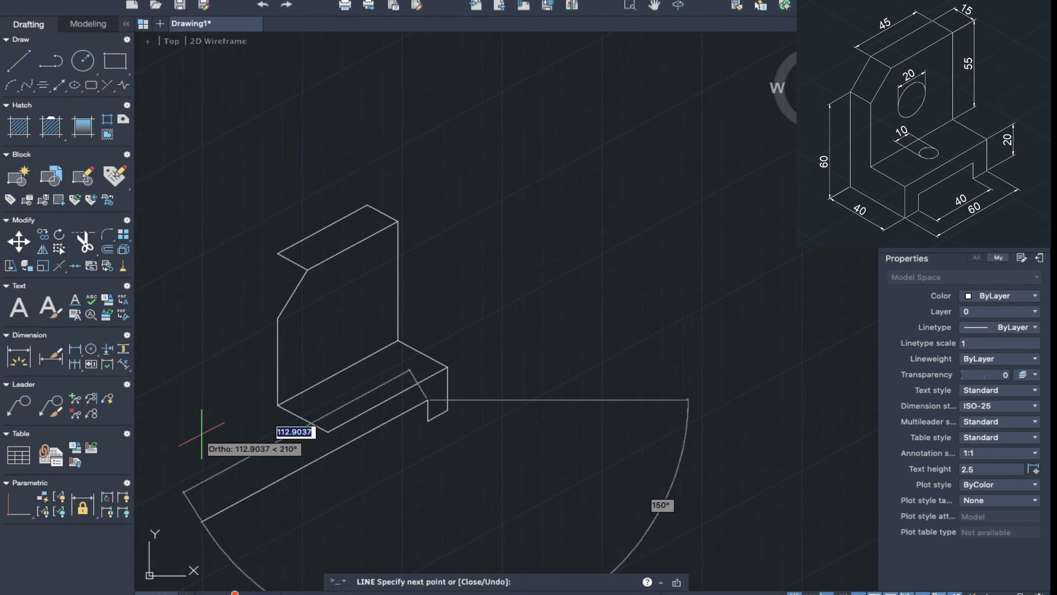
Finish the slot and front face: 40 across, 10 down, 10 along, 20 up
{"action": "type", "text": "40"}
{"action": "key", "text": "Return"}
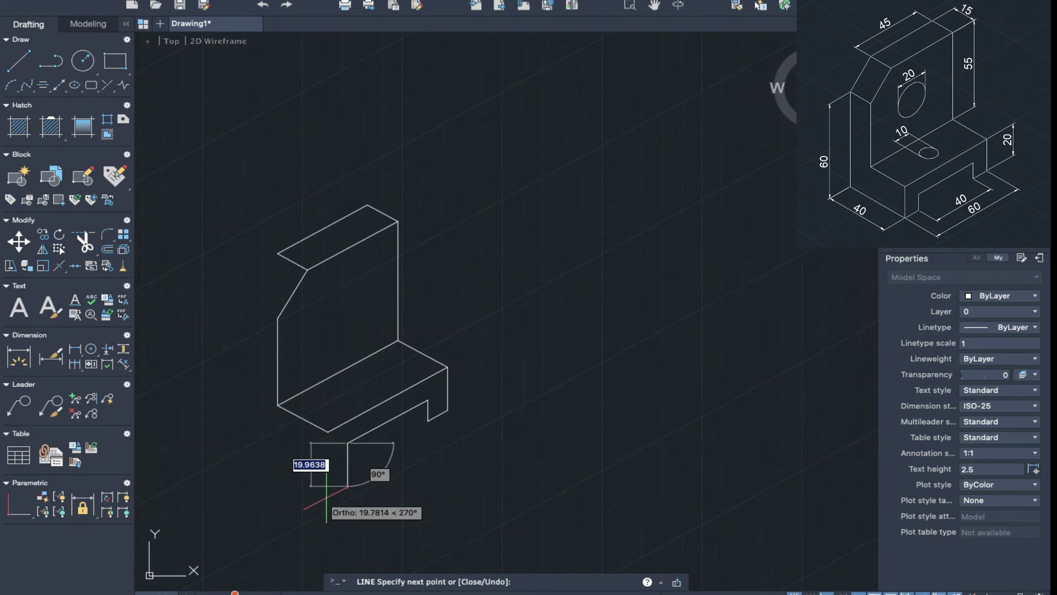
{"action": "type", "text": "10"}
{"action": "key", "text": "Return"}
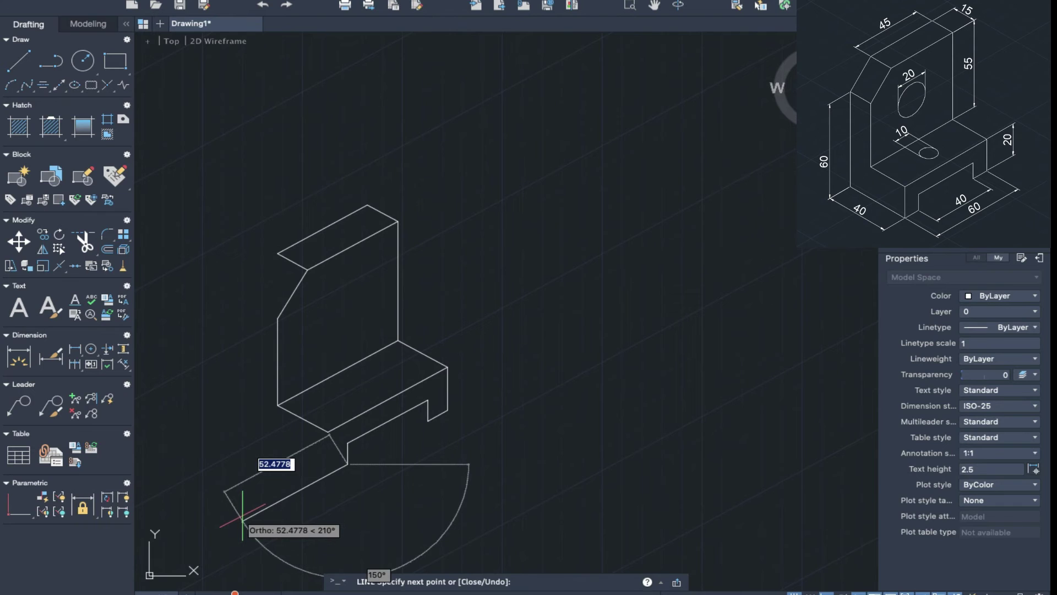
{"action": "type", "text": "10"}
{"action": "key", "text": "Return"}
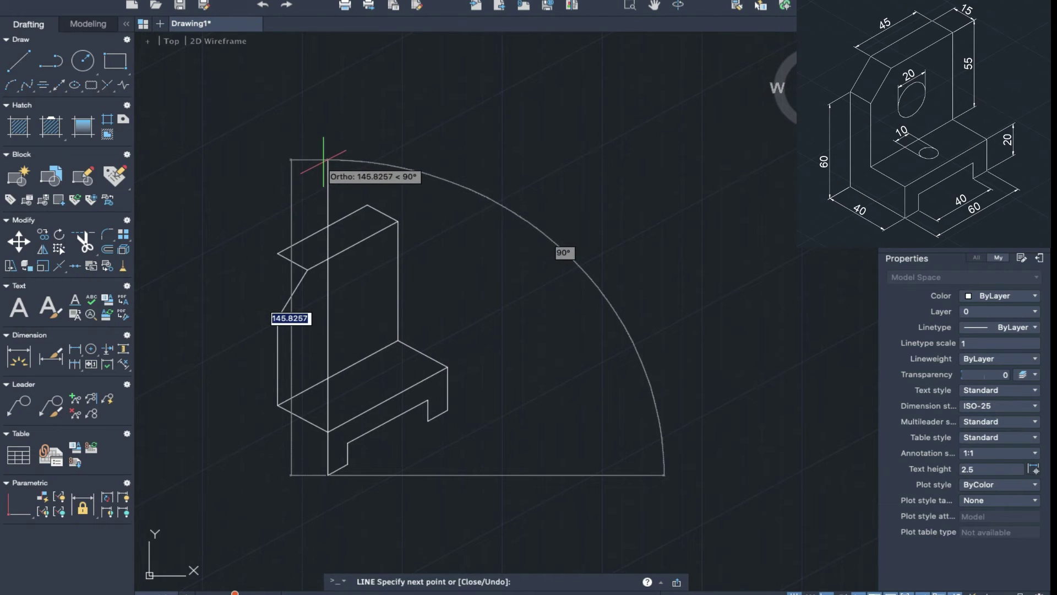
{"action": "type", "text": "20"}
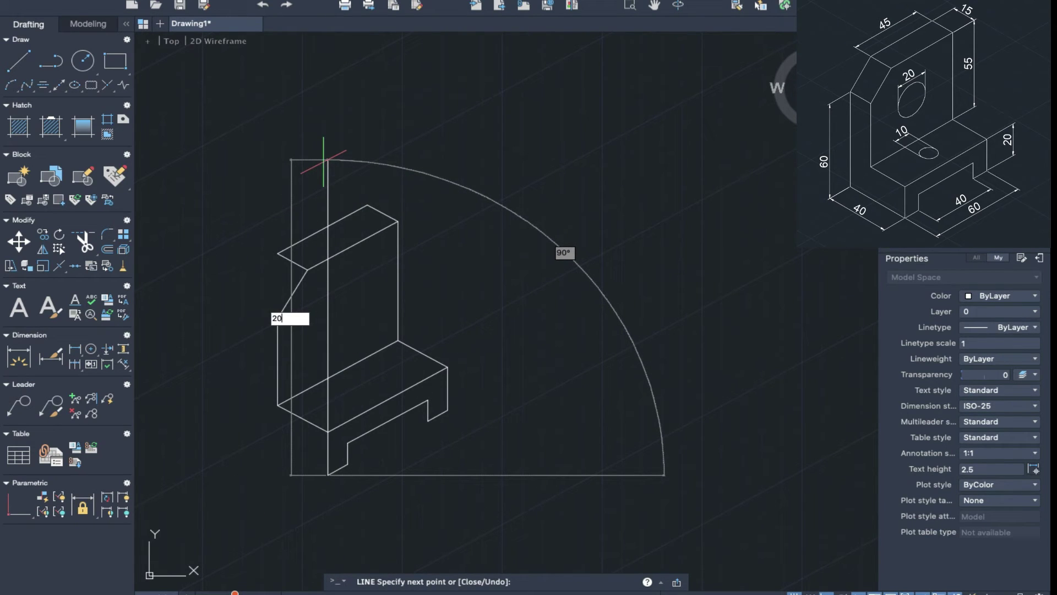
{"action": "key", "text": "Return"}
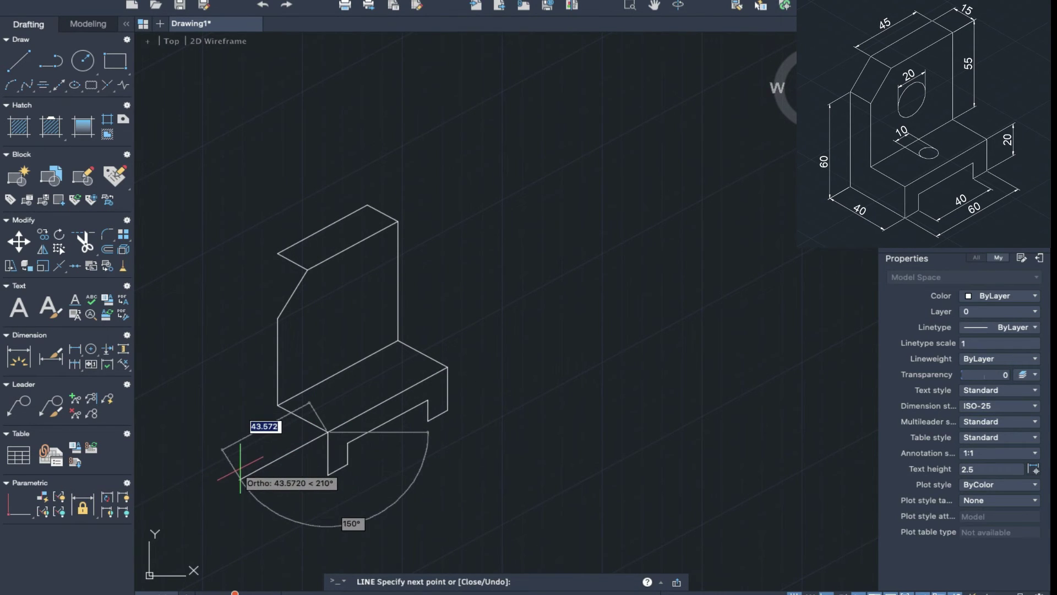
{"action": "key", "text": "Escape"}
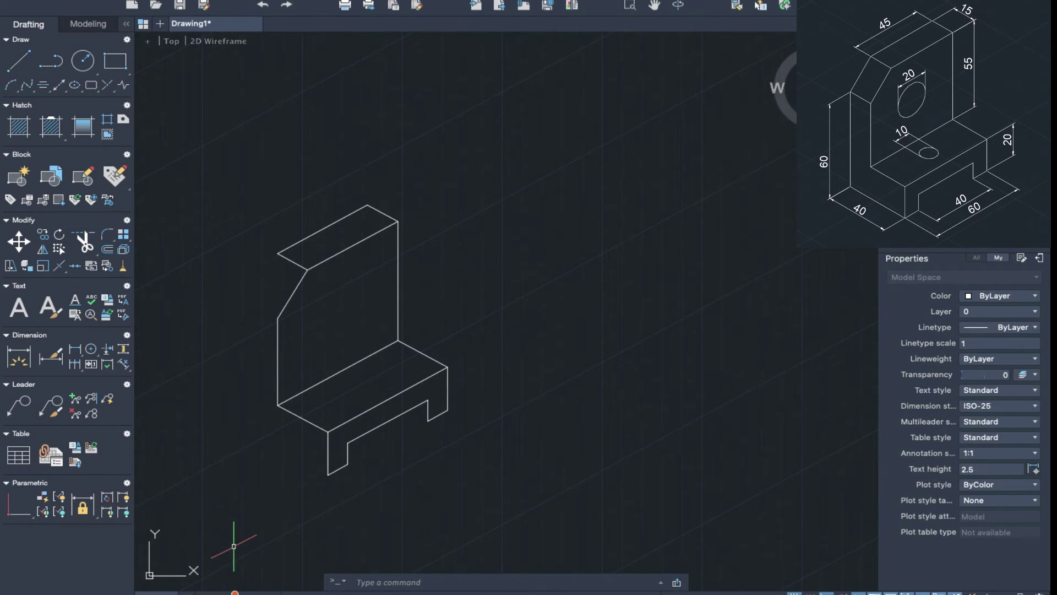
Switch isometric drafting to the Left isoplane
{"action": "type", "text": "iso"}
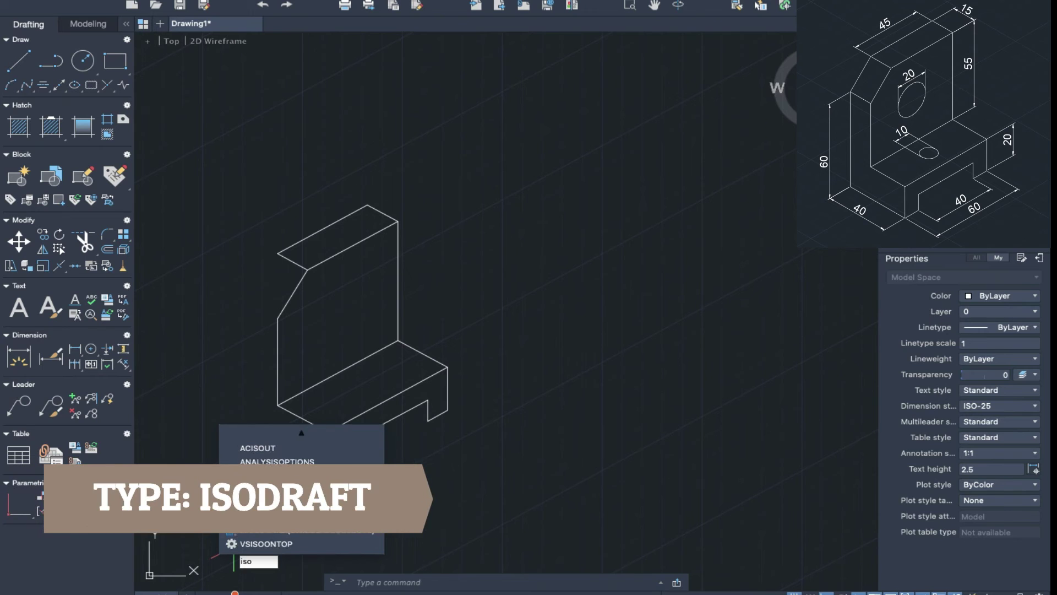
{"action": "key", "text": "Return"}
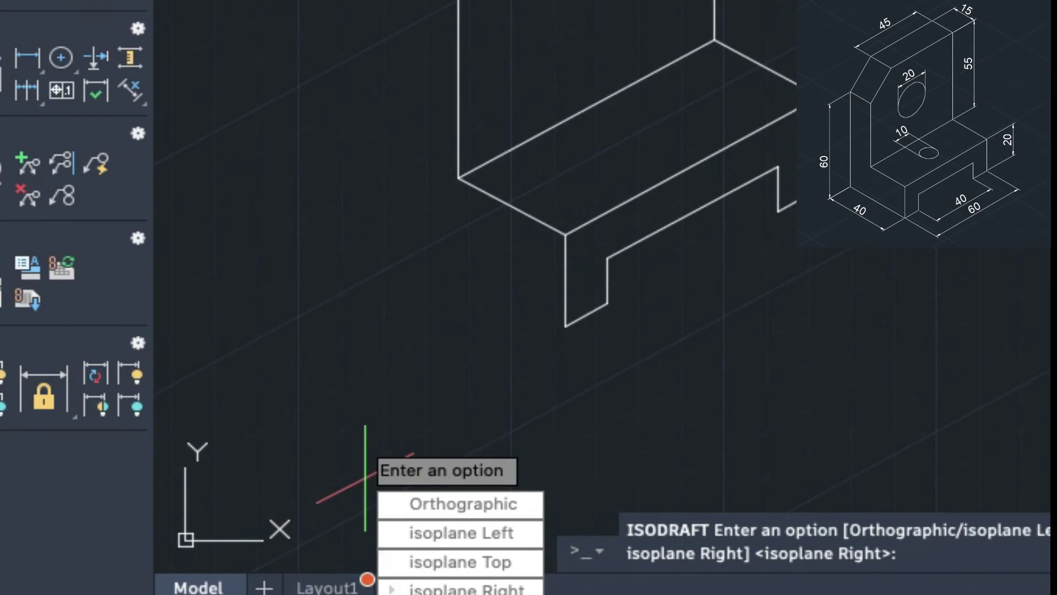
{"action": "left_click", "coordinate": [428, 533]}
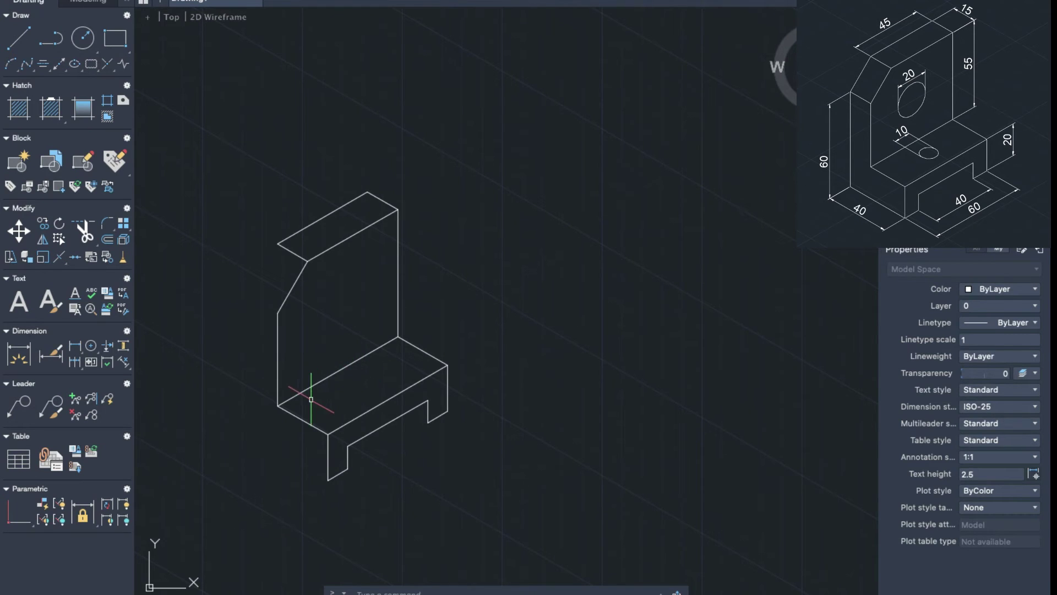
{"action": "scroll", "coordinate": [311, 400], "scroll_direction": "left", "scroll_amount": 5}
Draw the left side from the base corner: 40 along, 60 up, then snap to the chamfer corner
{"action": "type", "text": "L"}
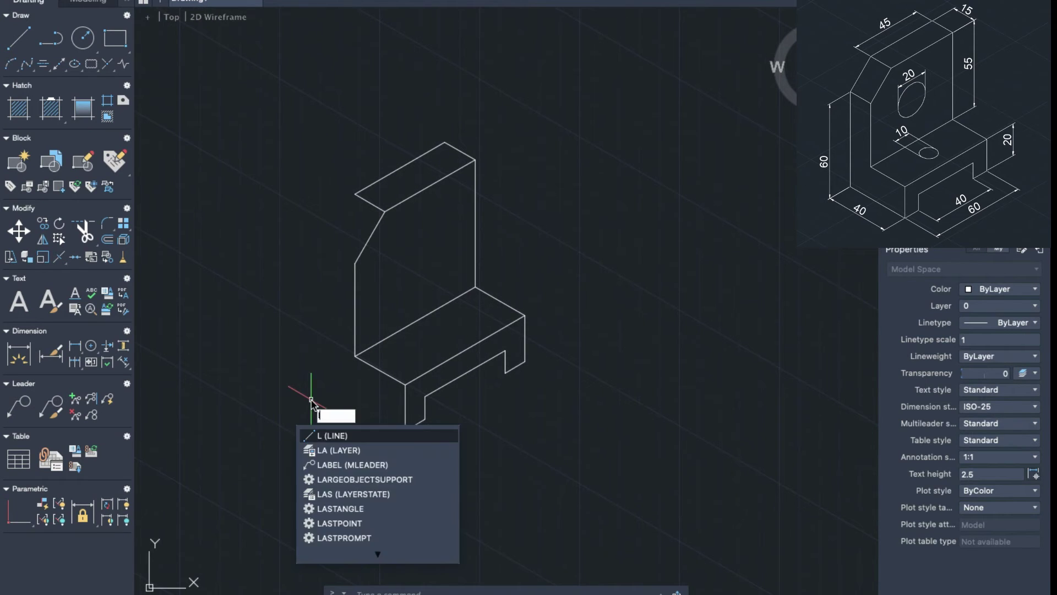
{"action": "key", "text": "Return"}
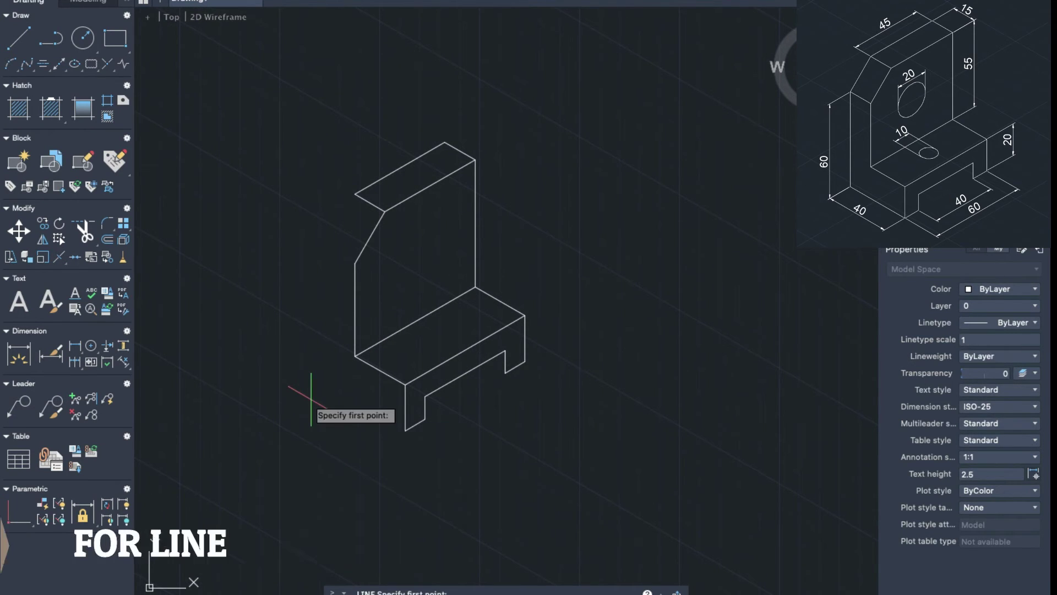
{"action": "left_click", "coordinate": [406, 430]}
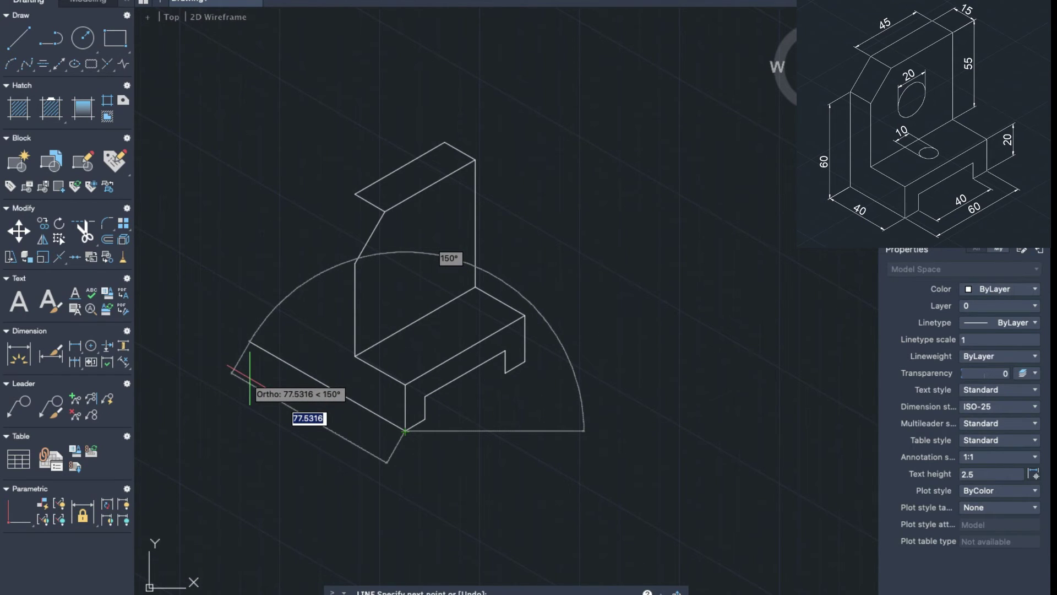
{"action": "type", "text": "40"}
{"action": "key", "text": "Return"}
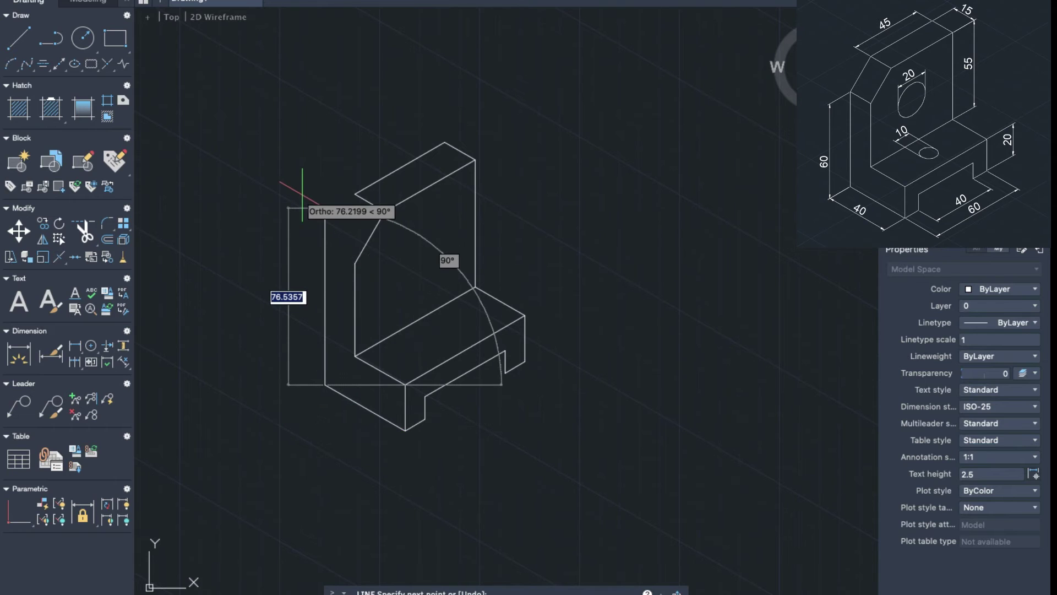
{"action": "type", "text": "60"}
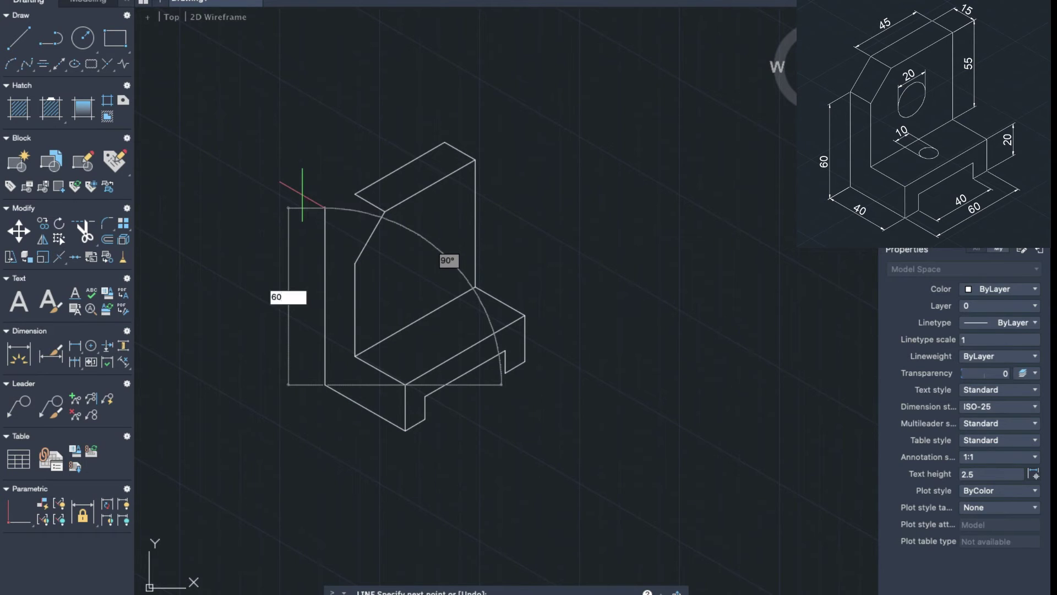
{"action": "key", "text": "Return"}
{"action": "left_click", "coordinate": [355, 195]}
{"action": "key", "text": "Escape"}
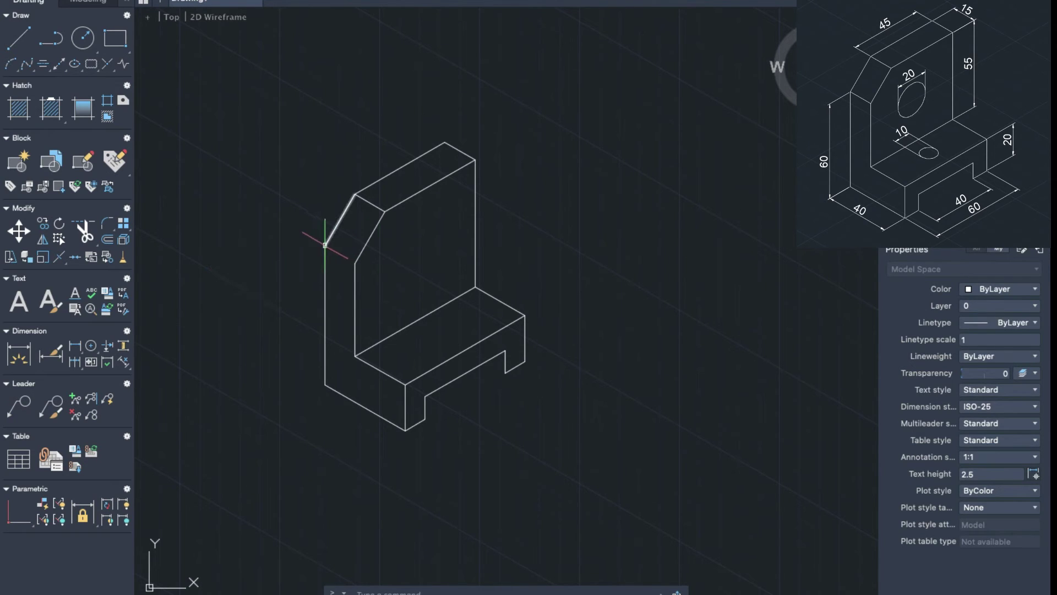
Begin a line at the chamfer's lower end, then cancel it without drawing
{"action": "type", "text": "l"}
{"action": "key", "text": "Return"}
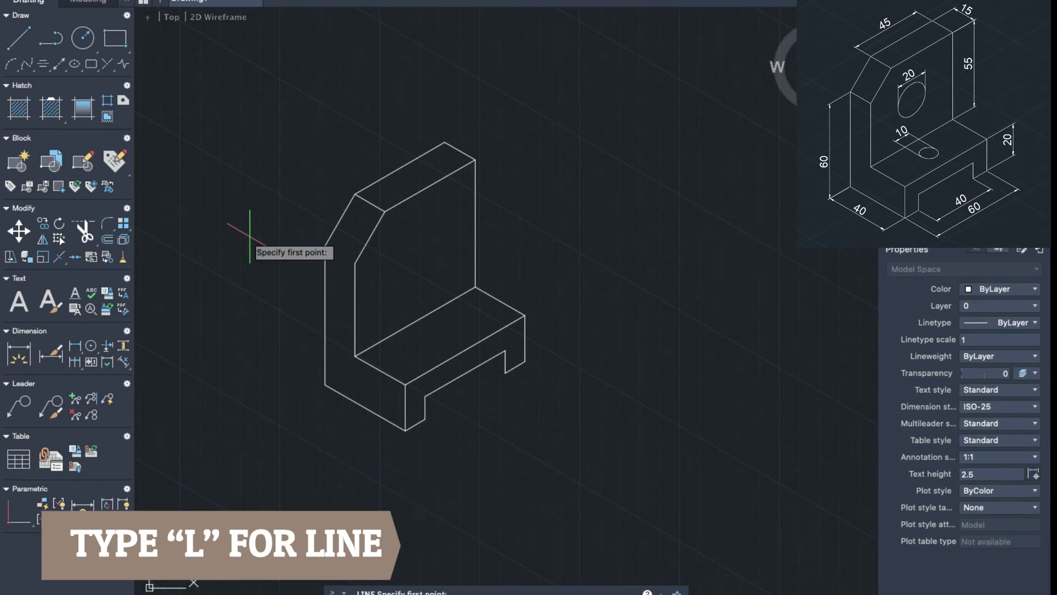
{"action": "left_click", "coordinate": [355, 263]}
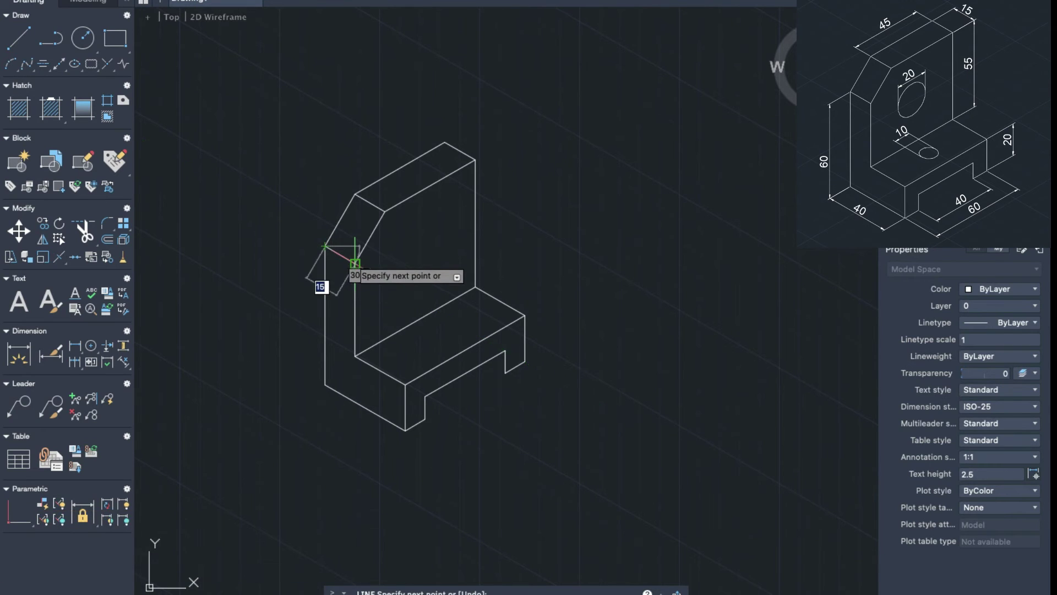
{"action": "key", "text": "Escape"}
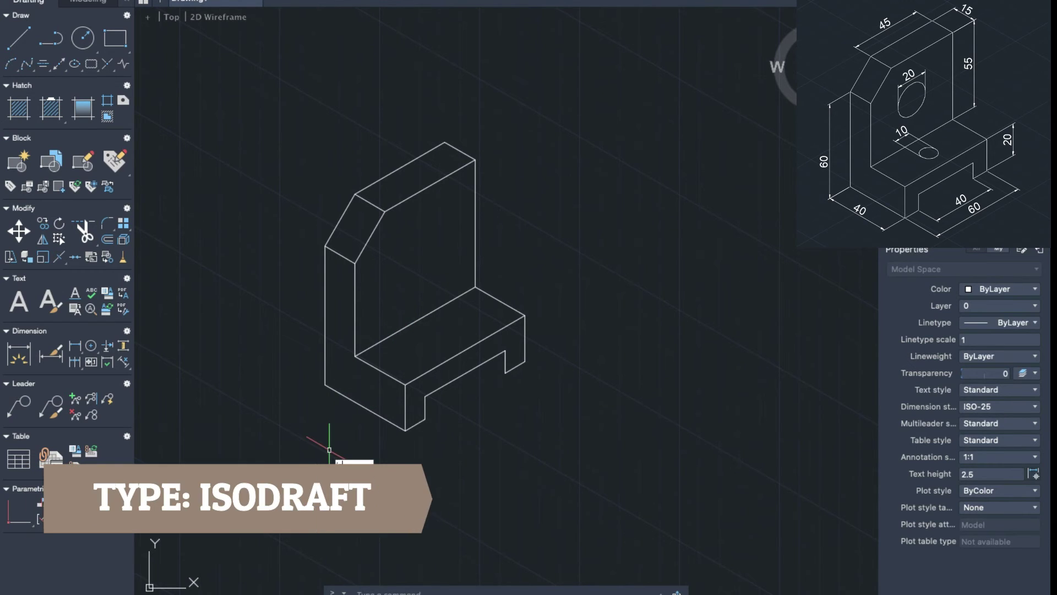
Switch isometric drafting to the Top isoplane
{"action": "type", "text": "SODRAFT"}
{"action": "key", "text": "Return"}
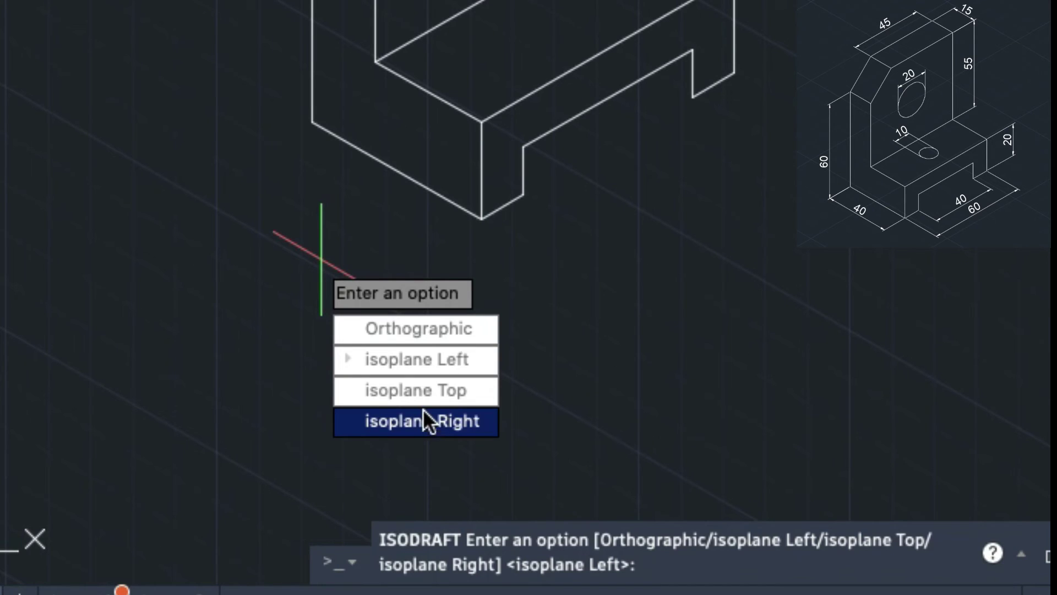
{"action": "left_click", "coordinate": [414, 393]}
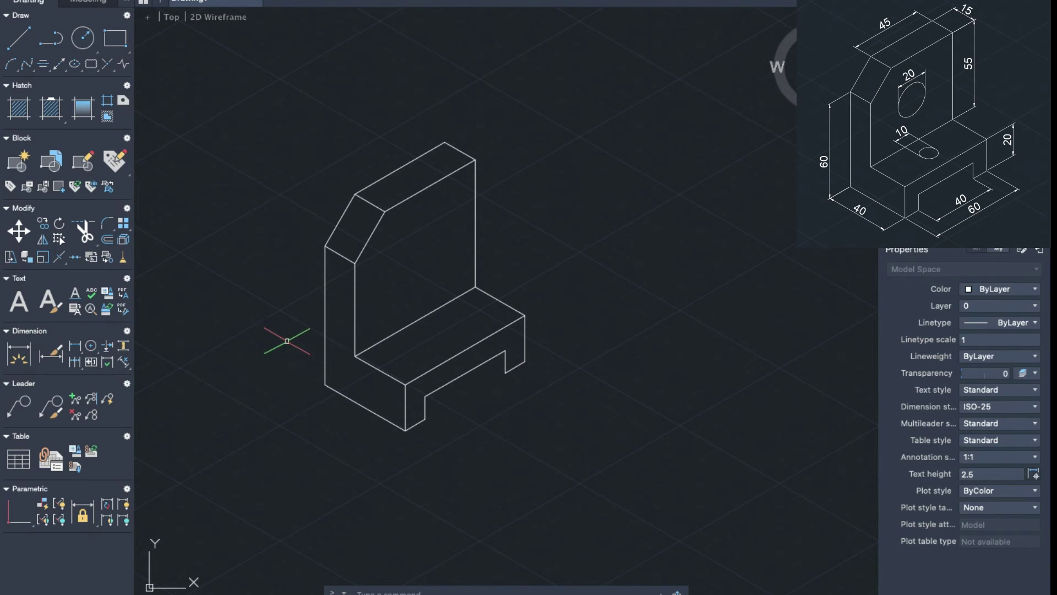
Place a radius-5 isocircle at the centre of the base's top face
{"action": "type", "text": "el"}
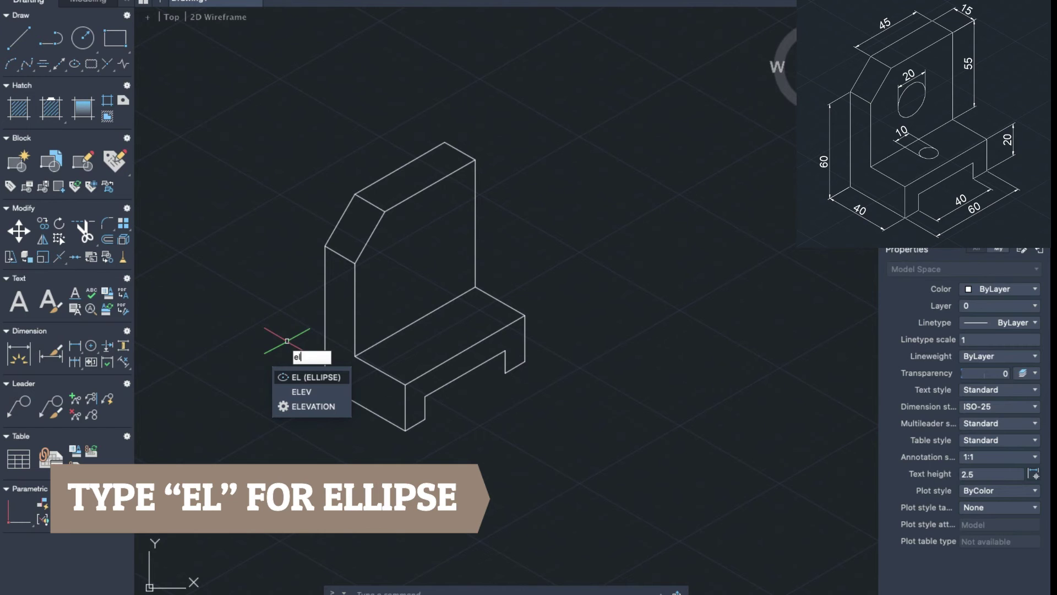
{"action": "key", "text": "Return"}
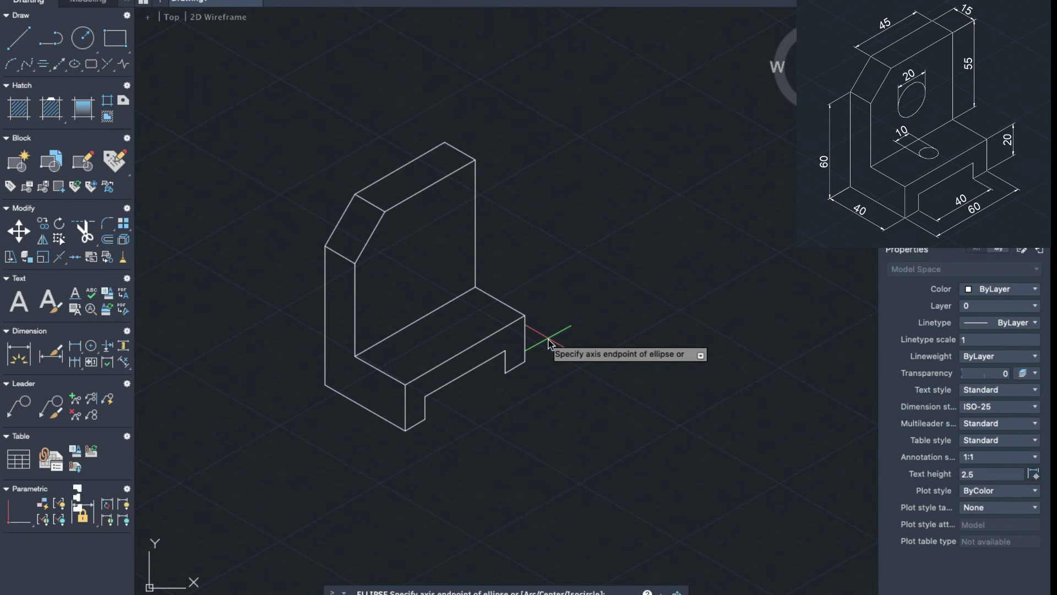
{"action": "type", "text": "i"}
{"action": "key", "text": "Return"}
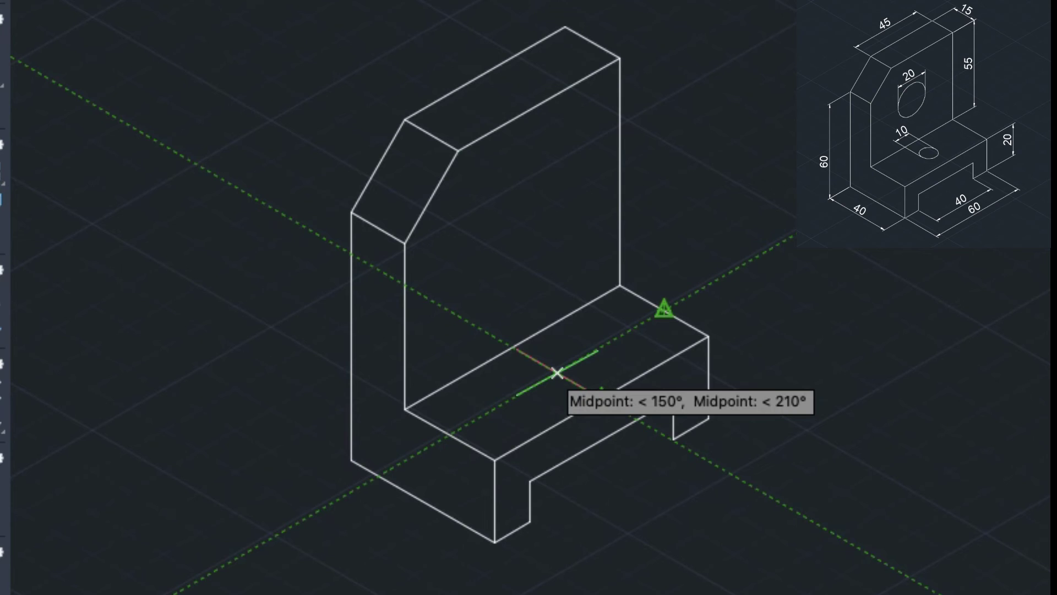
{"action": "left_click", "coordinate": [558, 373]}
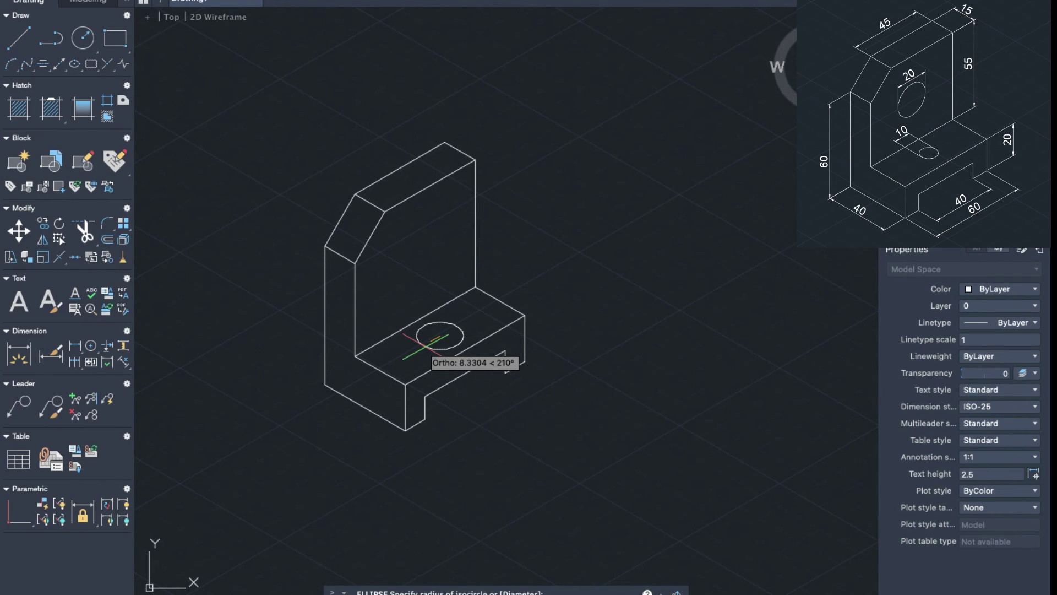
{"action": "type", "text": "5"}
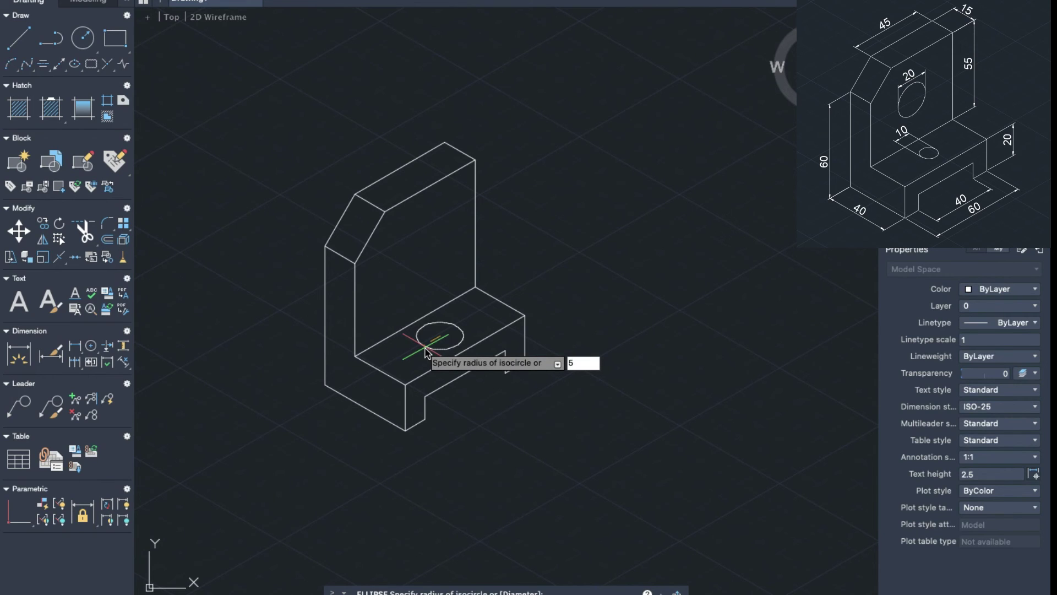
{"action": "key", "text": "Return"}
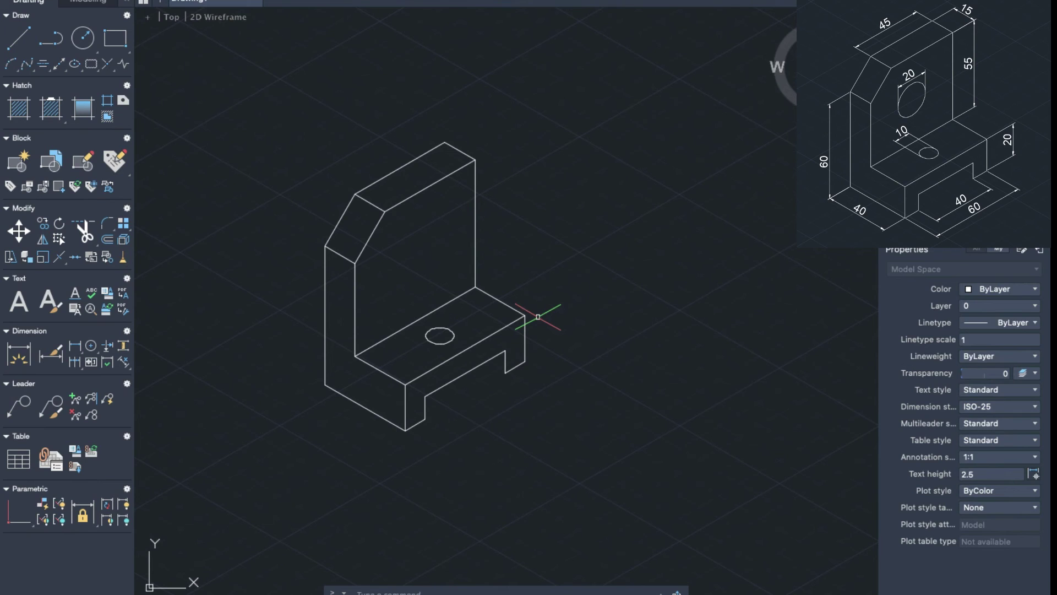
Switch isometric drafting to the Right isoplane
{"action": "type", "text": "iso"}
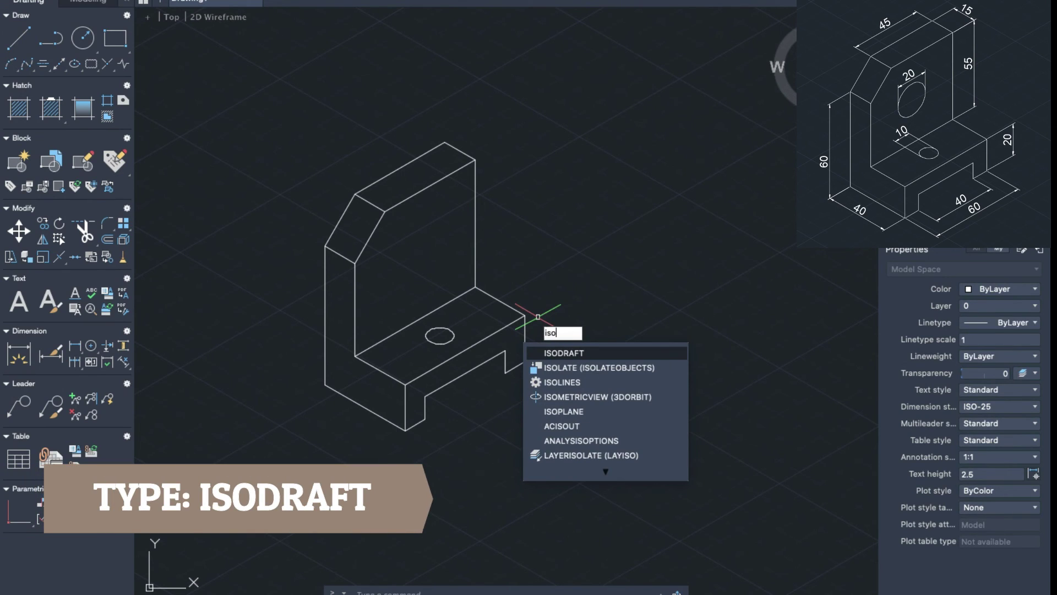
{"action": "key", "text": "Return"}
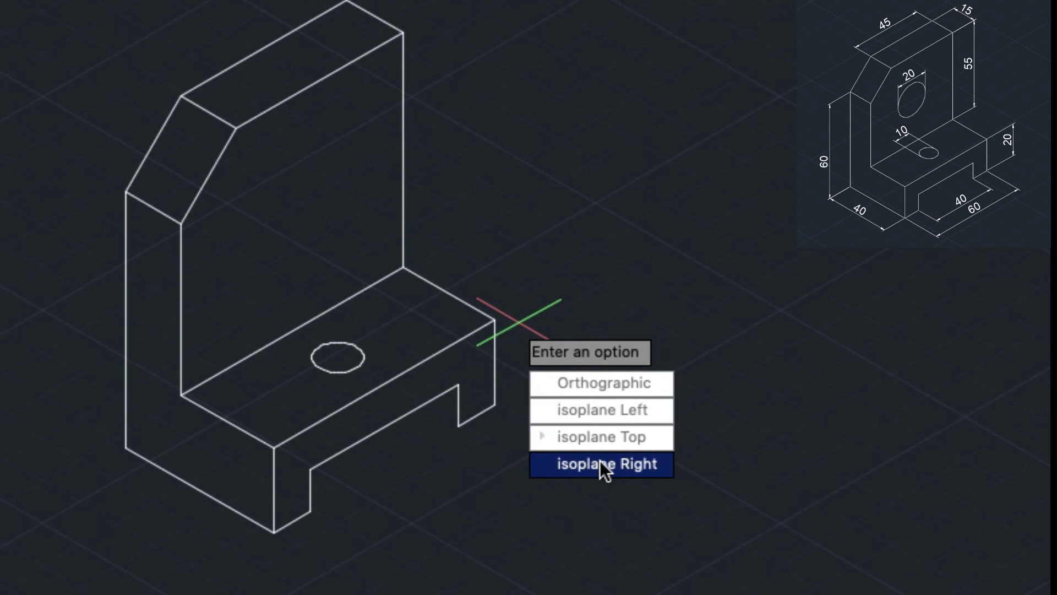
{"action": "left_click", "coordinate": [600, 463]}
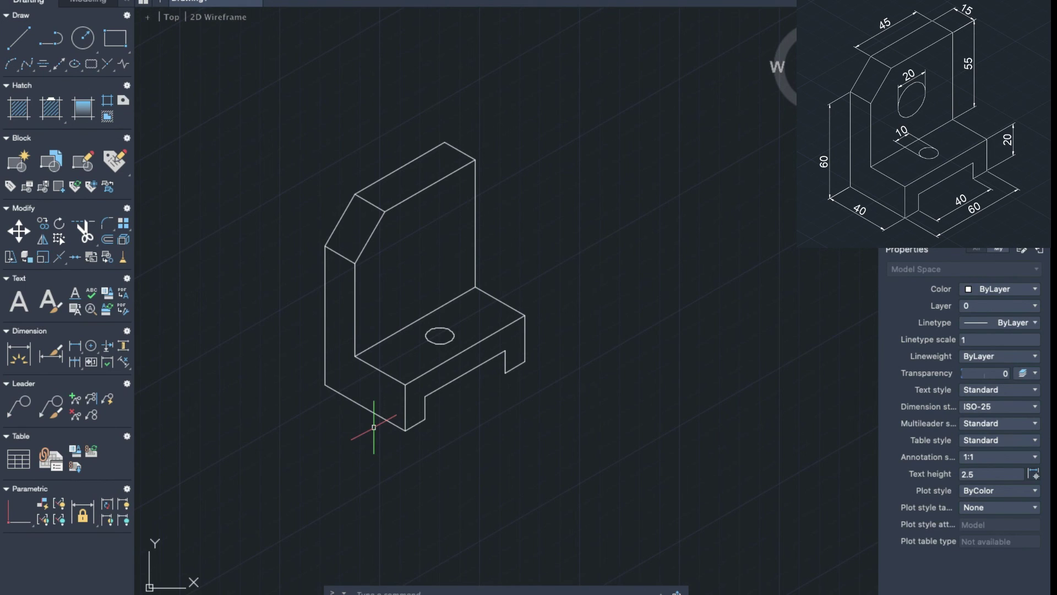
Start an isocircle using the ELLIPSE command's Isocircle option
{"action": "type", "text": "el"}
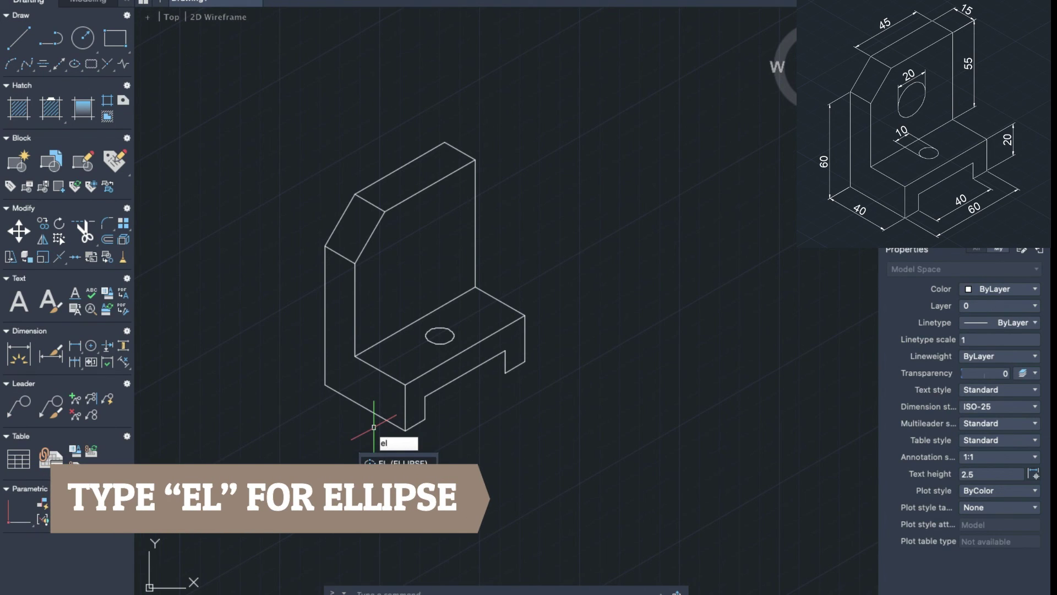
{"action": "key", "text": "Return"}
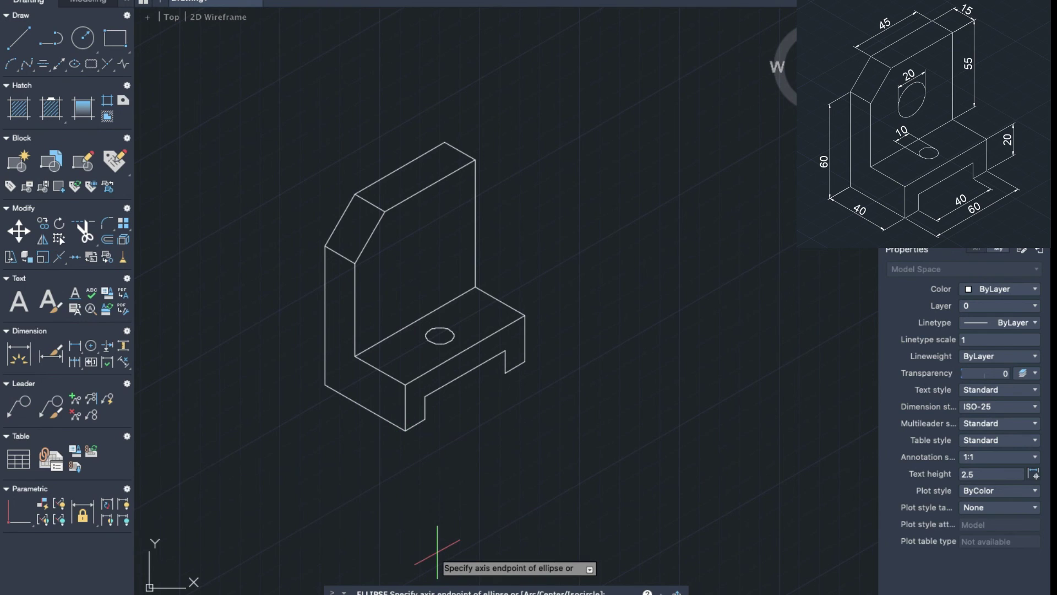
{"action": "type", "text": "i"}
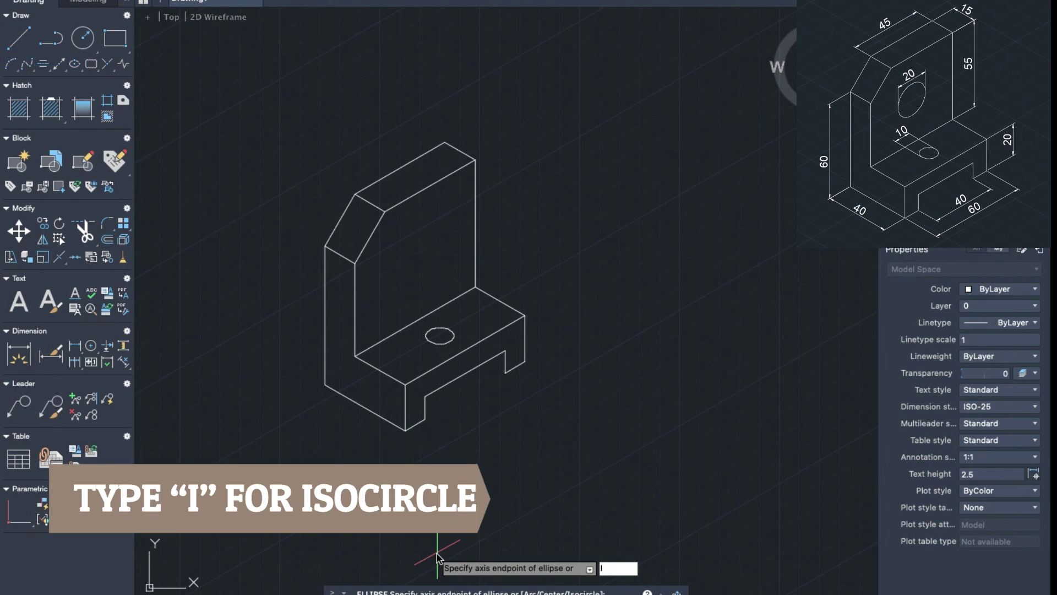
{"action": "key", "text": "Return"}
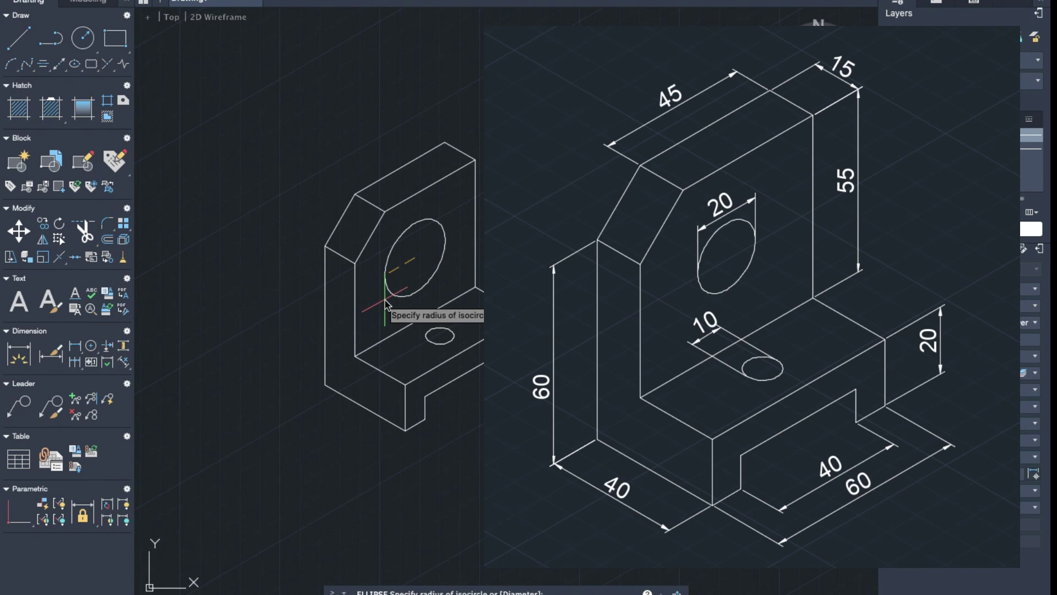
Set the back plate isocircle's radius to 10
{"action": "type", "text": "10"}
{"action": "key", "text": "Return"}
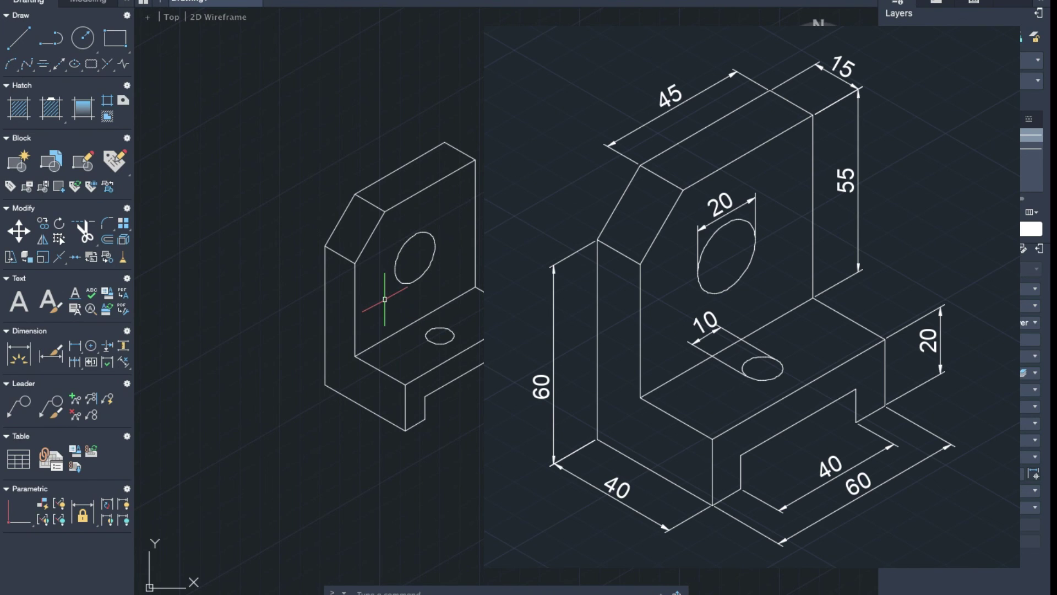